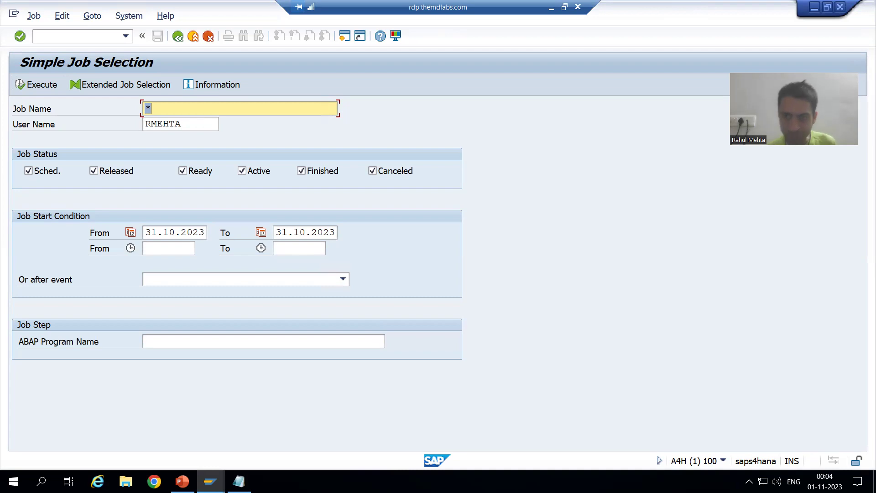
# Step: In the order details report session, go to transaction SE38 and execute program ZPRG4_CLASSICAL_REPORT_2_TABLE
pyautogui.click(209, 481)
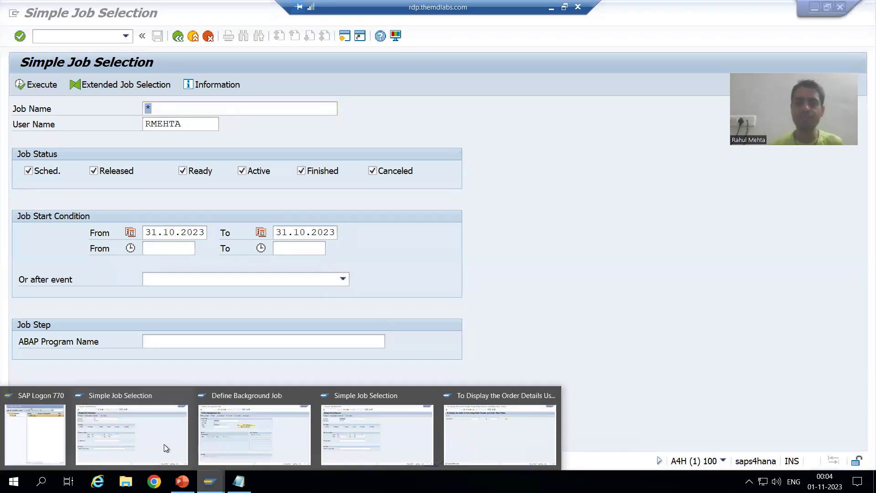
pyautogui.click(495, 423)
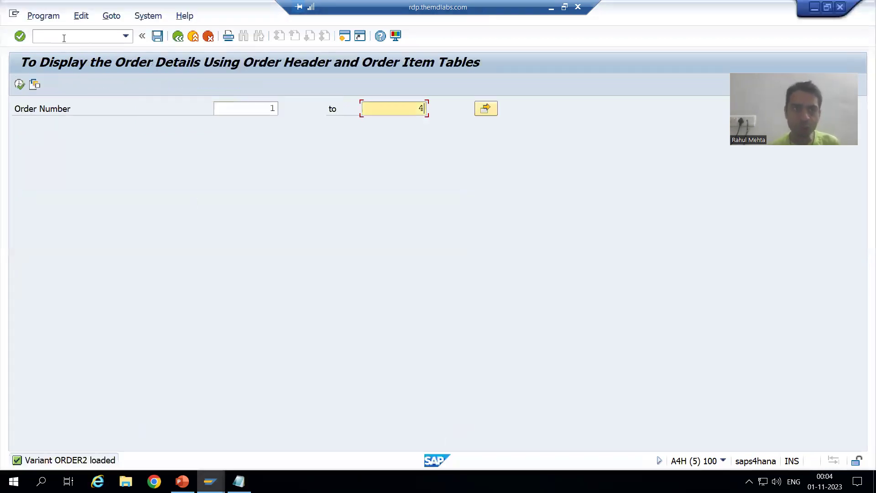
pyautogui.click(64, 38)
pyautogui.write('/nse38')
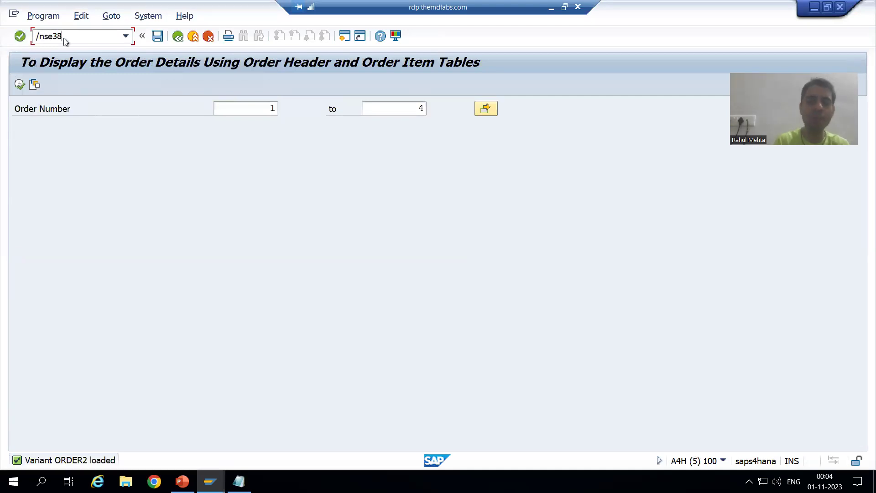
pyautogui.press('Return')
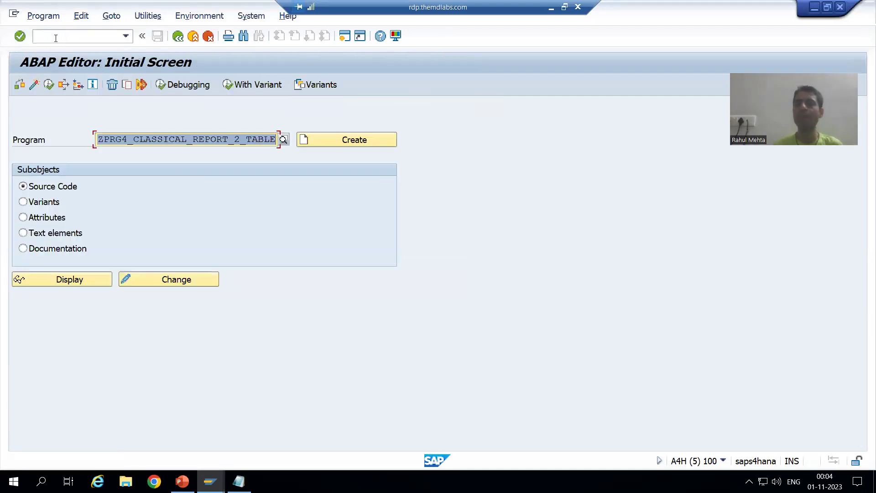
pyautogui.click(49, 85)
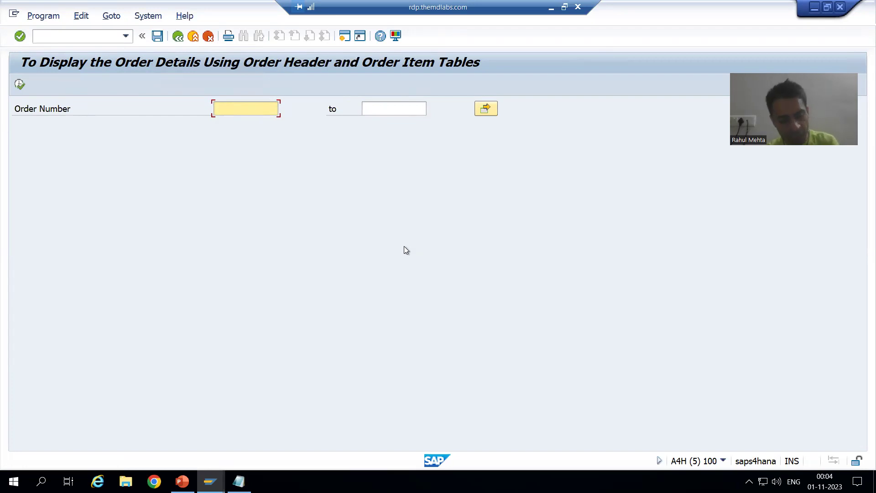
# Step: Fill in the selection range from 1 to 3 and run the order details report
pyautogui.write('1')
pyautogui.press('Tab')
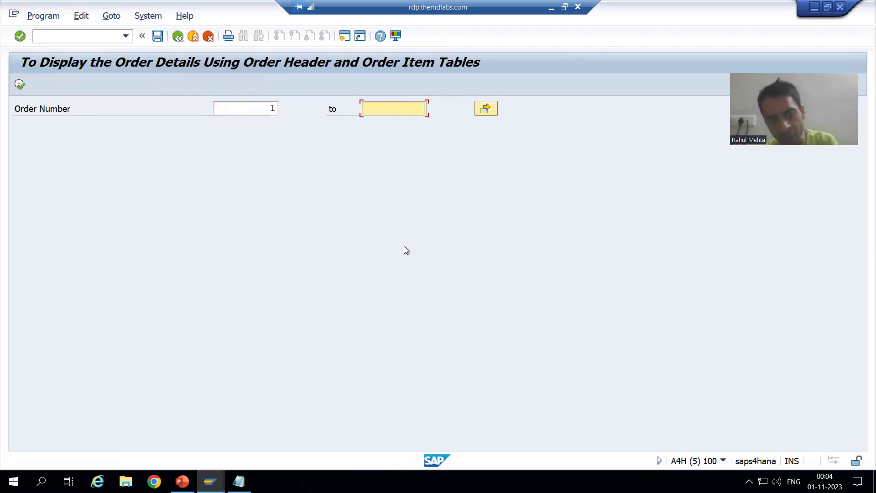
pyautogui.write('3')
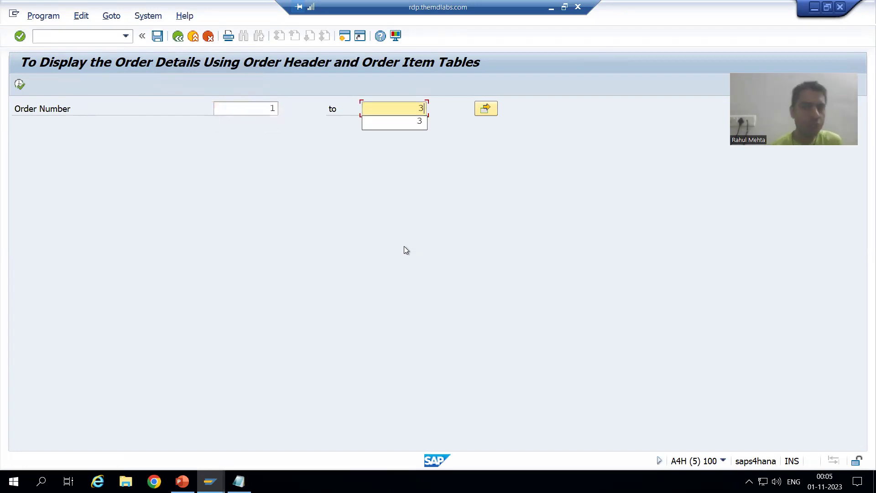
pyautogui.click(250, 109)
pyautogui.click(409, 108)
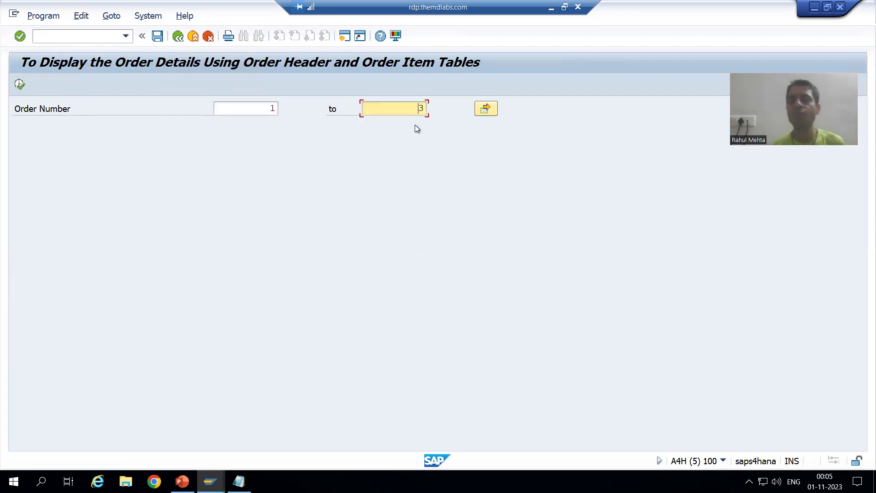
pyautogui.click(18, 85)
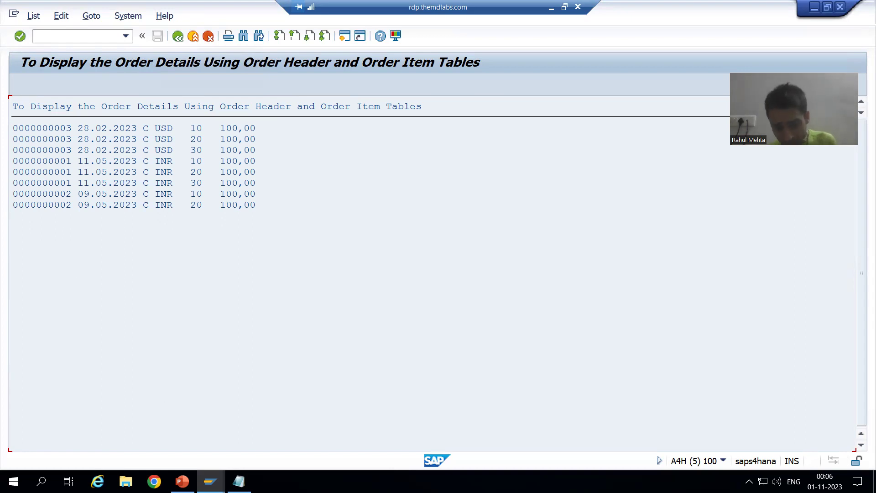
# Step: Switch to Notepad and add a second "Variant" line below the existing one, followed by a line break
pyautogui.click(238, 481)
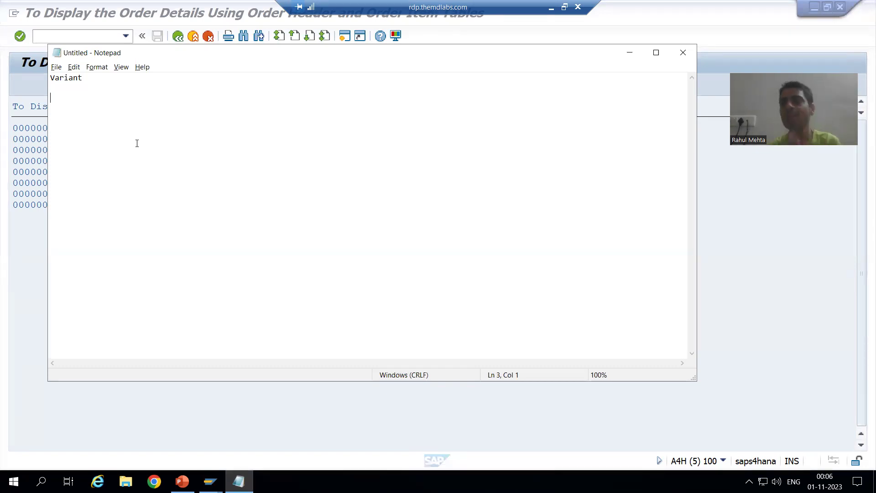
pyautogui.write('Varaint')
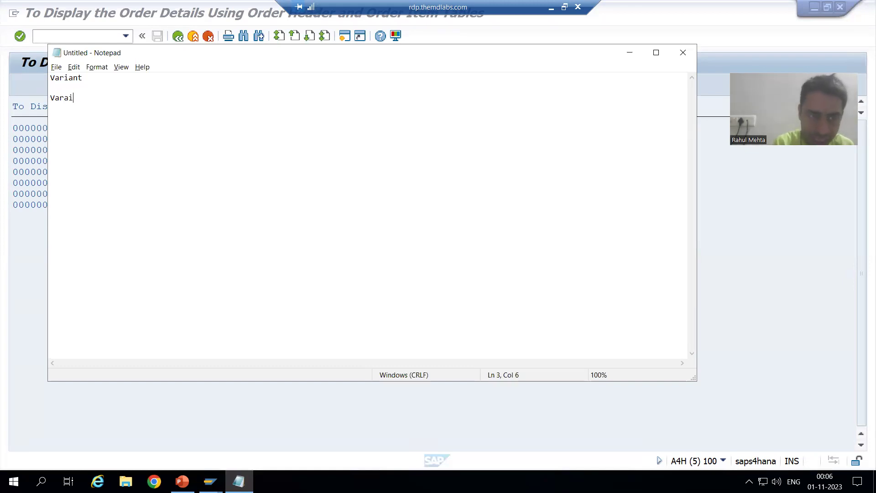
pyautogui.press('BackSpace')
pyautogui.press('BackSpace')
pyautogui.press('BackSpace')
pyautogui.press('BackSpace')
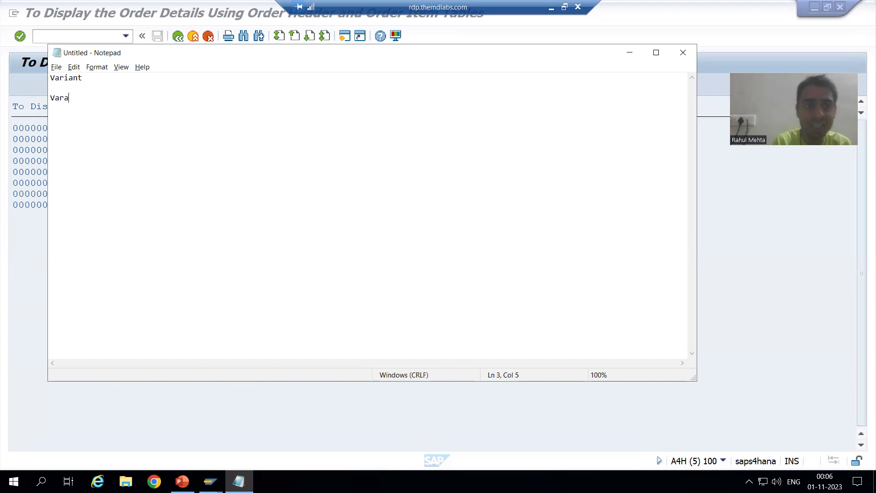
pyautogui.write('iant')
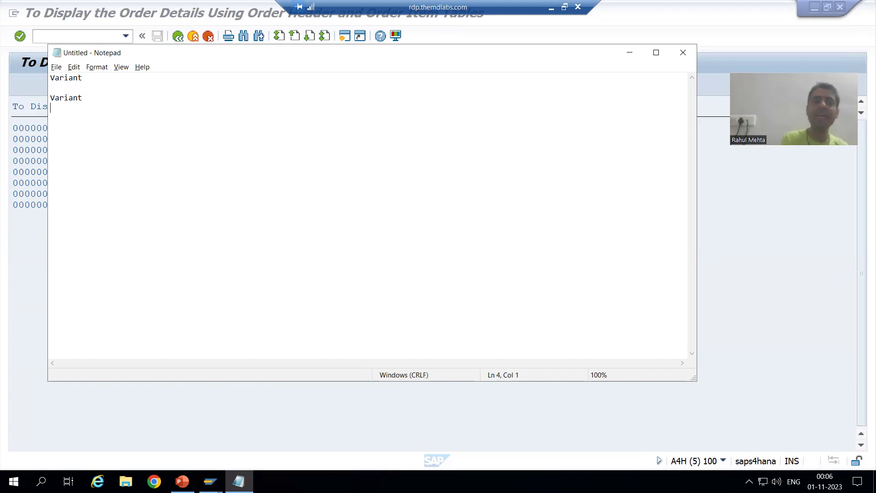
pyautogui.press('Return')
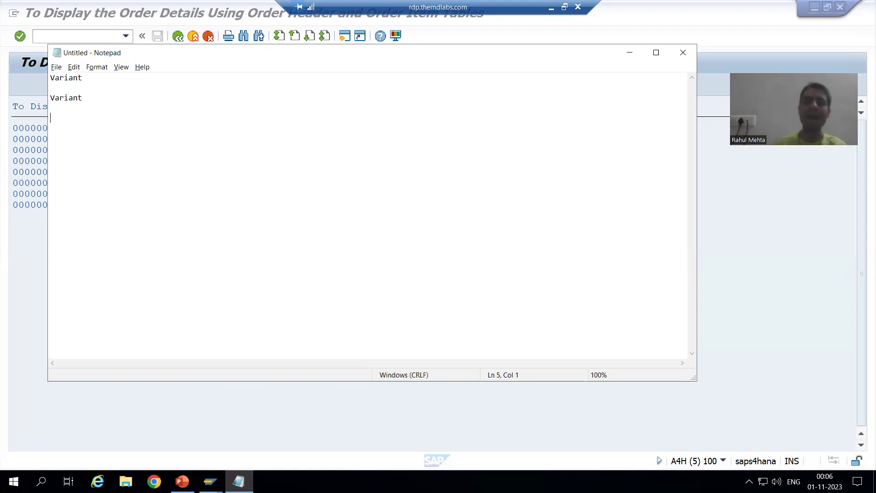
# Step: Return from Notepad to SAP, leave the report output for transaction SE38 and execute ZPRG4_CLASSICAL_REPORT_2_TABLE again
pyautogui.hotkey('alt', 'Tab')
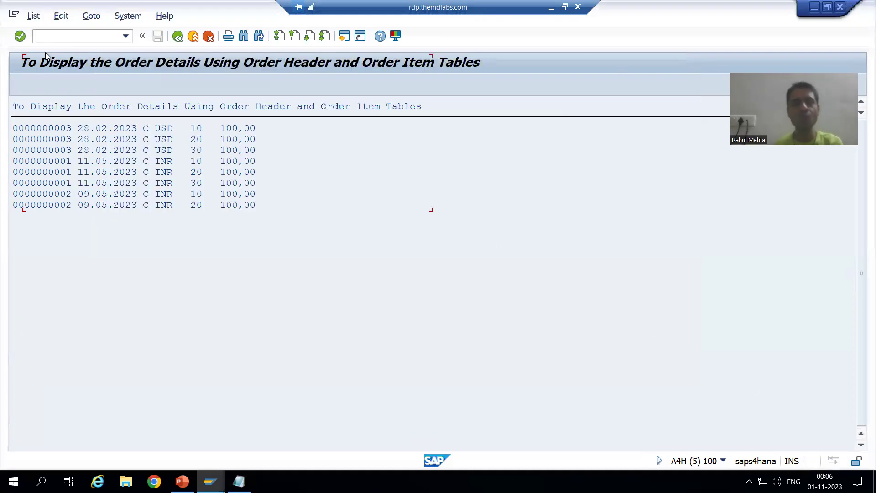
pyautogui.click(45, 39)
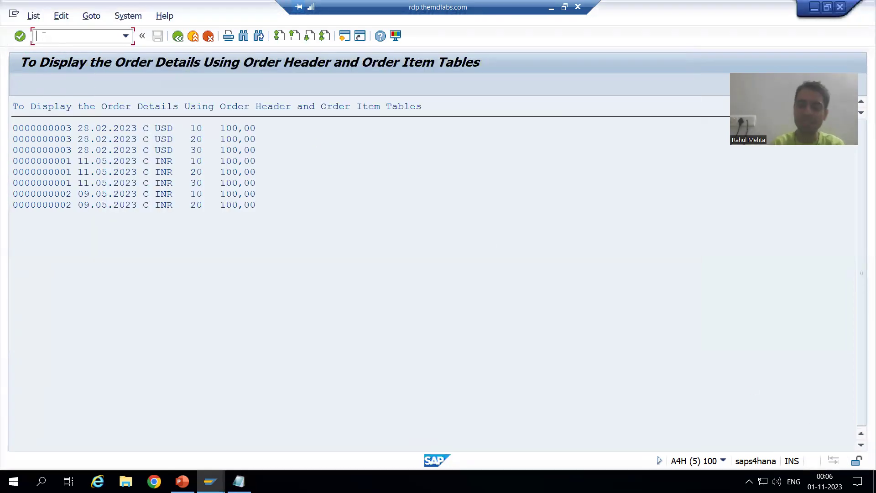
pyautogui.write('/nse38')
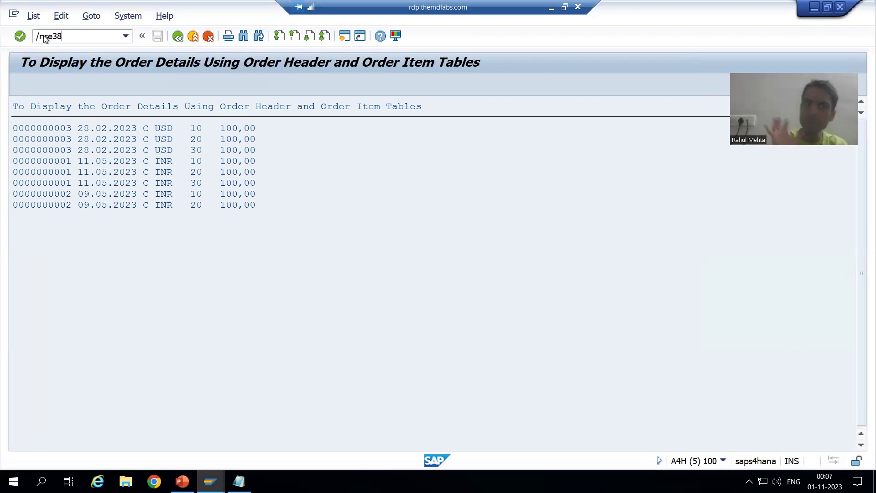
pyautogui.press('Return')
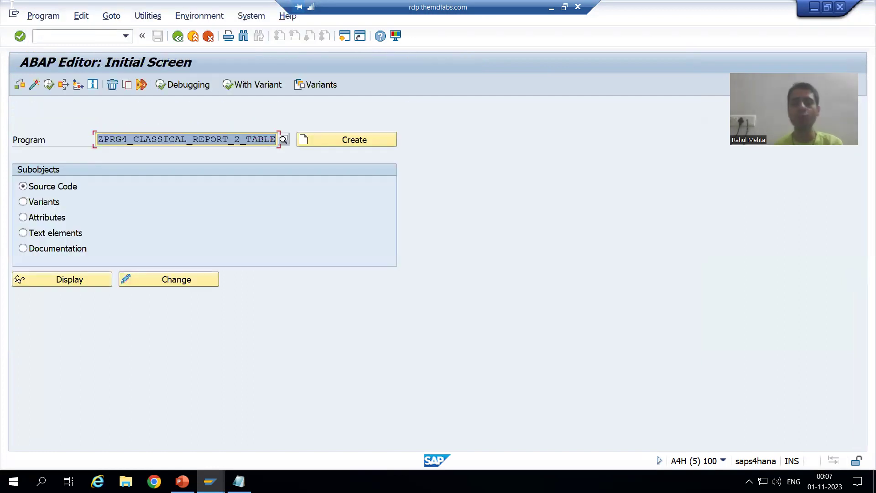
pyautogui.click(158, 139)
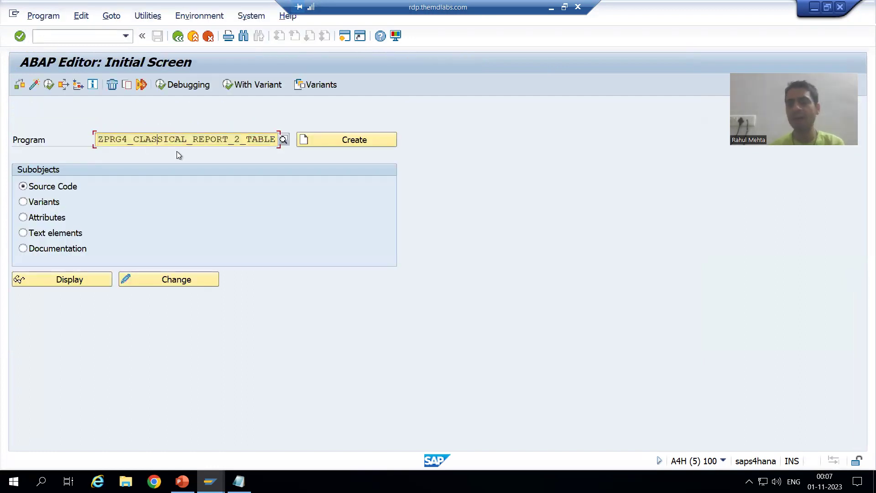
pyautogui.click(48, 85)
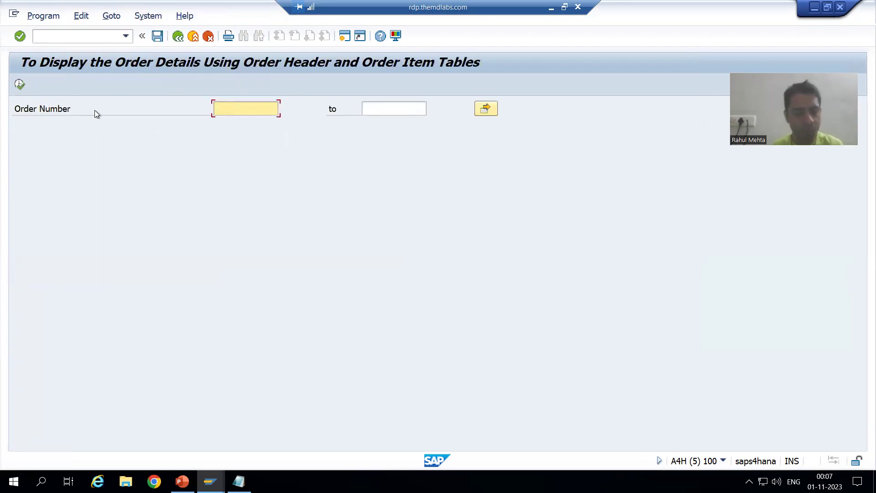
# Step: Run the order details report for the selection range from 1 to 5, then go back to the selection screen
pyautogui.write('1')
pyautogui.press('Tab')
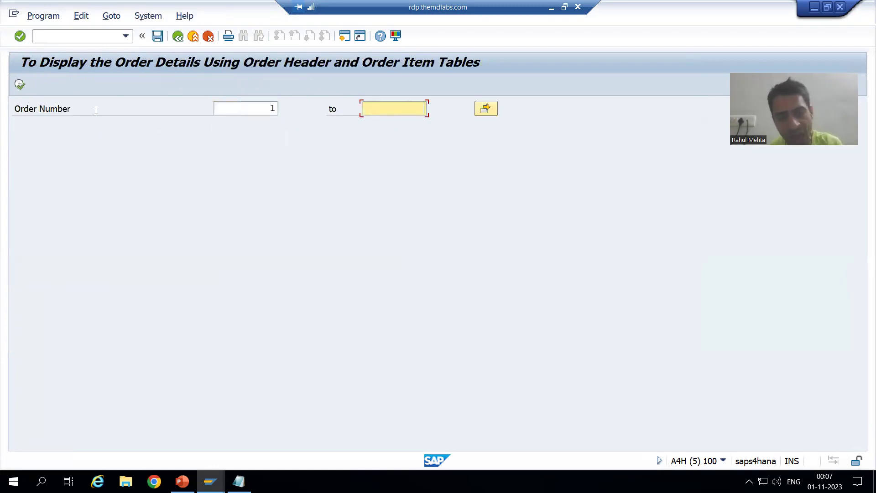
pyautogui.write('5')
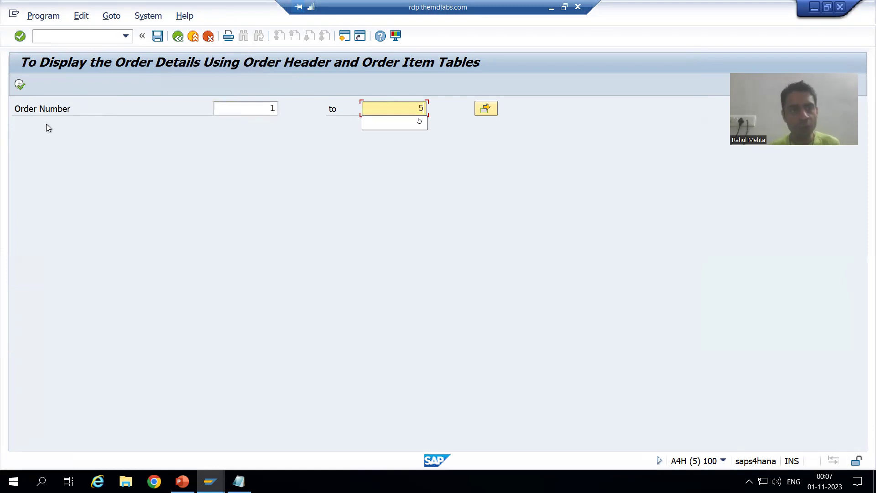
pyautogui.click(19, 90)
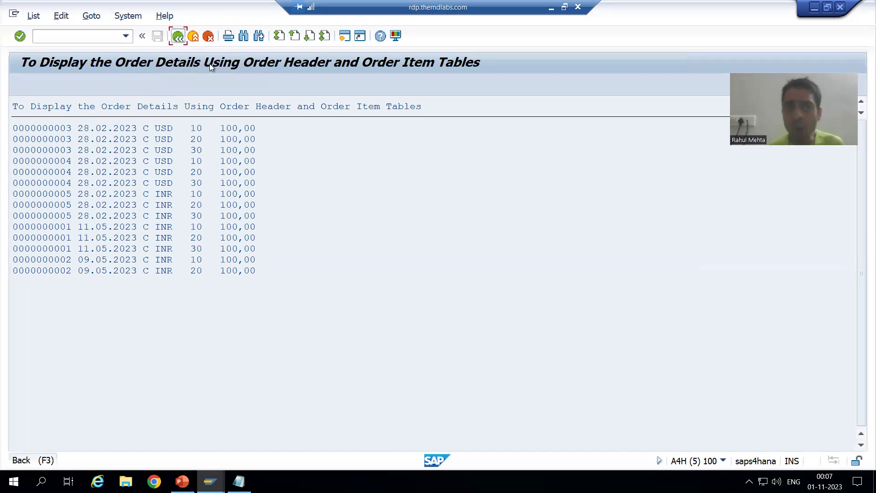
pyautogui.click(178, 36)
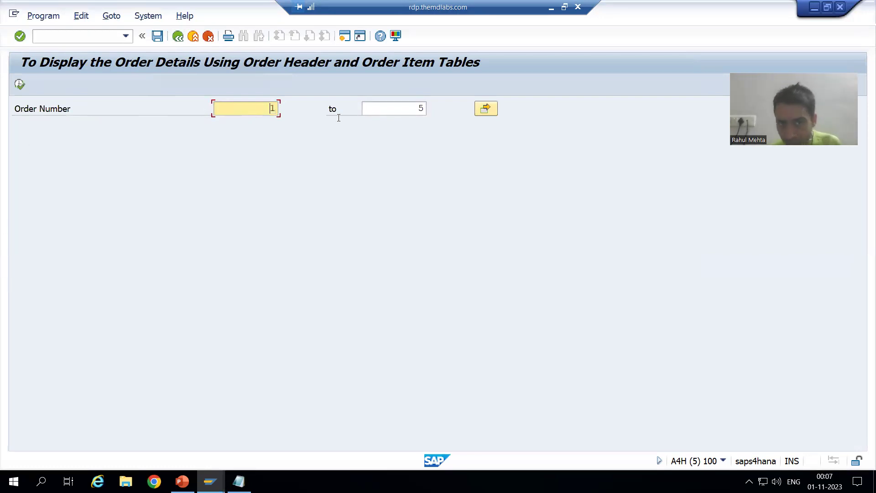
# Step: Save the current selection values as a variant named ORD1 with the description "Variant 1"
pyautogui.click(414, 113)
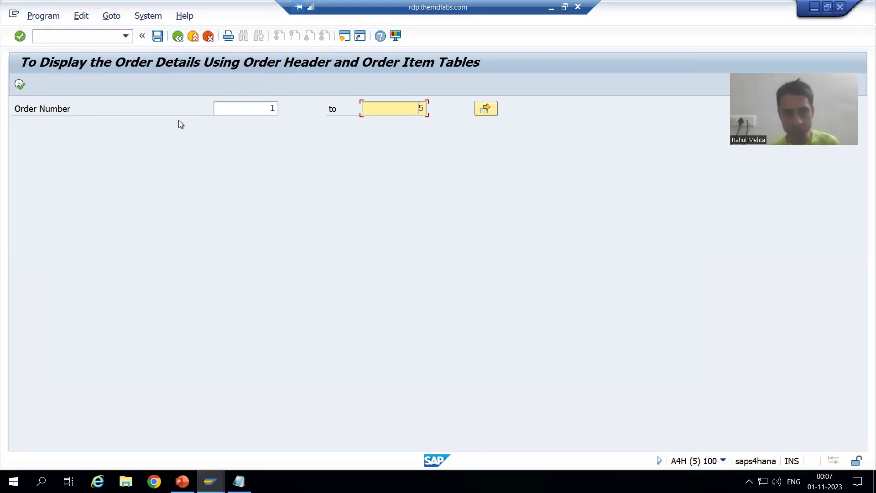
pyautogui.click(270, 108)
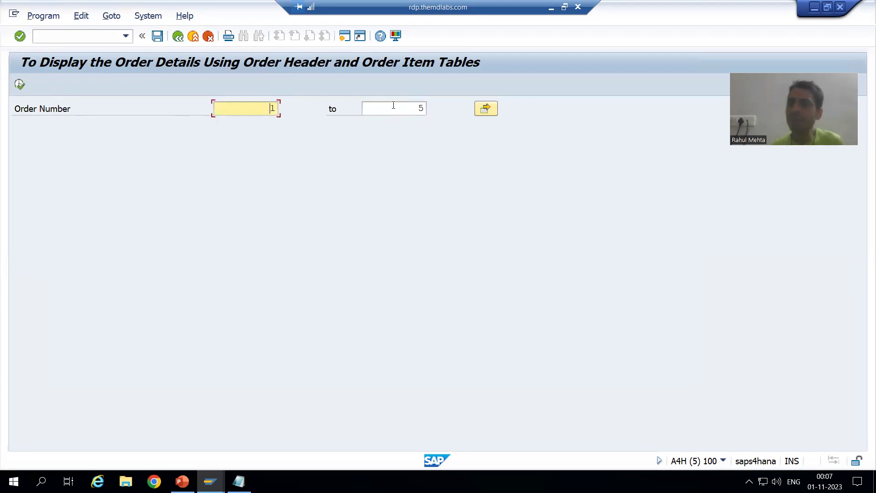
pyautogui.click(393, 106)
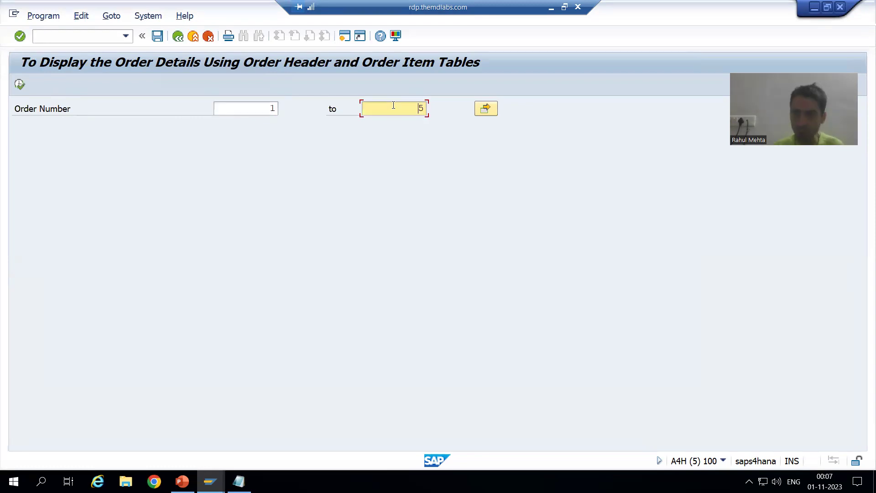
pyautogui.click(157, 37)
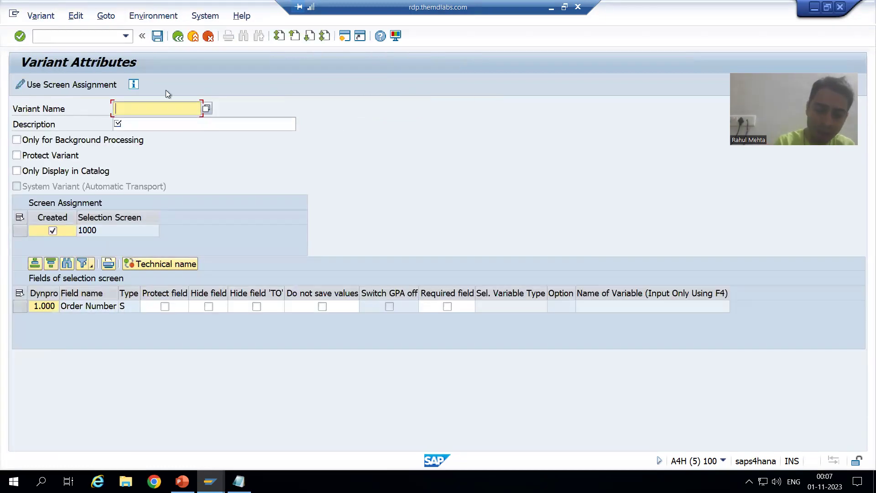
pyautogui.write('Orde')
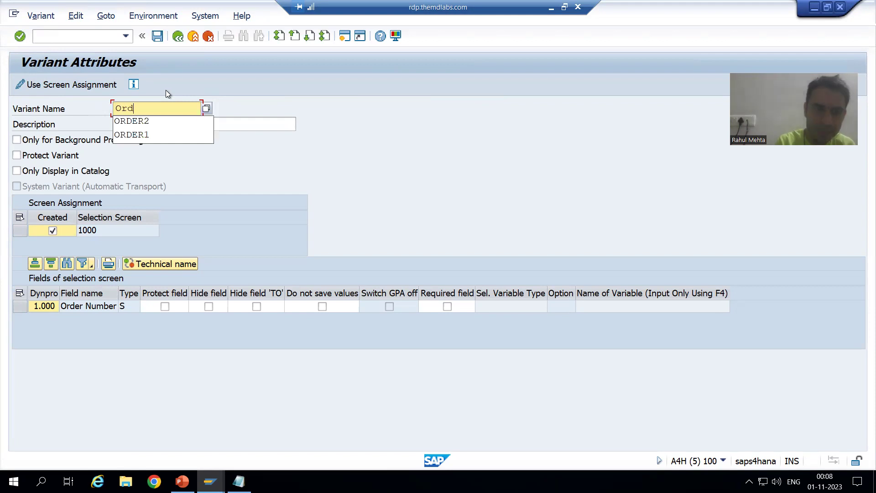
pyautogui.press('BackSpace')
pyautogui.press('BackSpace')
pyautogui.press('BackSpace')
pyautogui.press('BackSpace')
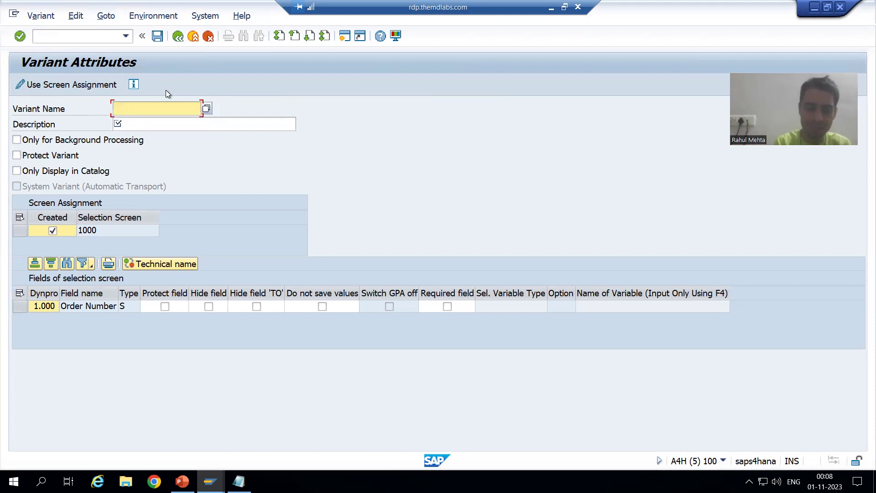
pyautogui.write('ORD1')
pyautogui.press('Tab')
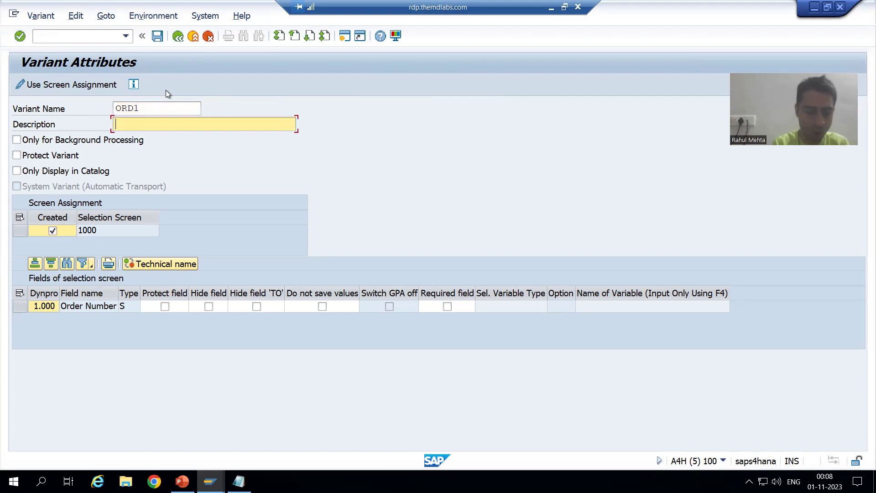
pyautogui.write('Variant 1')
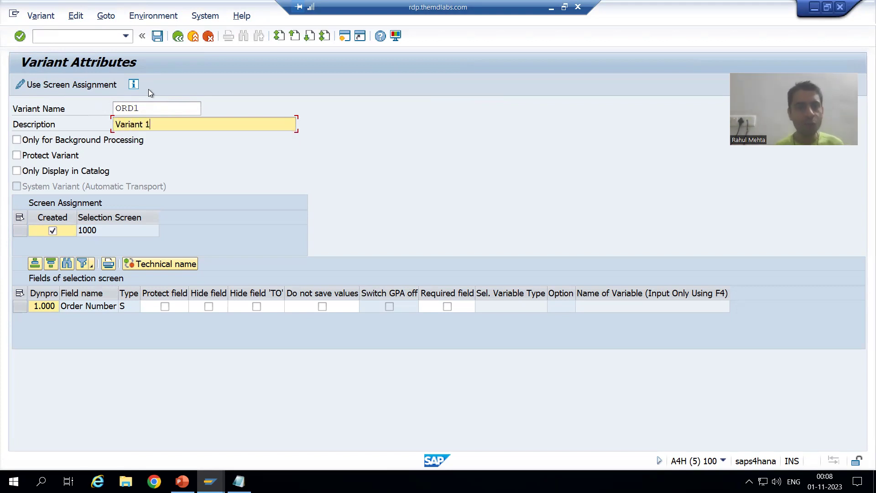
pyautogui.click(157, 37)
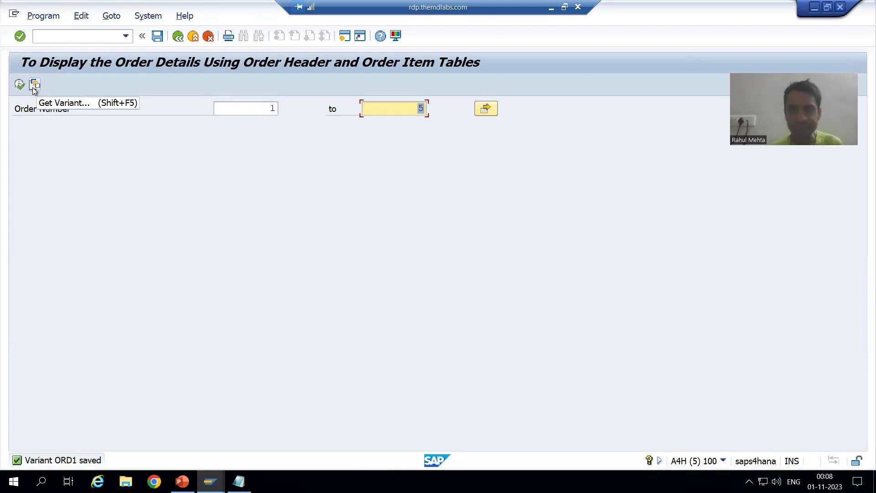
# Step: Restart transaction SE38 and execute ZPRG4_CLASSICAL_REPORT_2_TABLE to open a fresh selection screen
pyautogui.click(44, 37)
pyautogui.write('/nse38')
pyautogui.press('Return')
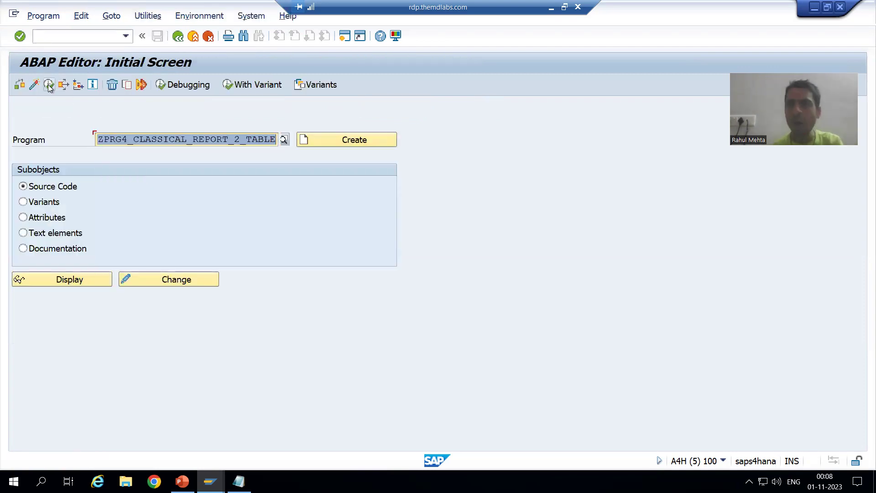
pyautogui.click(49, 86)
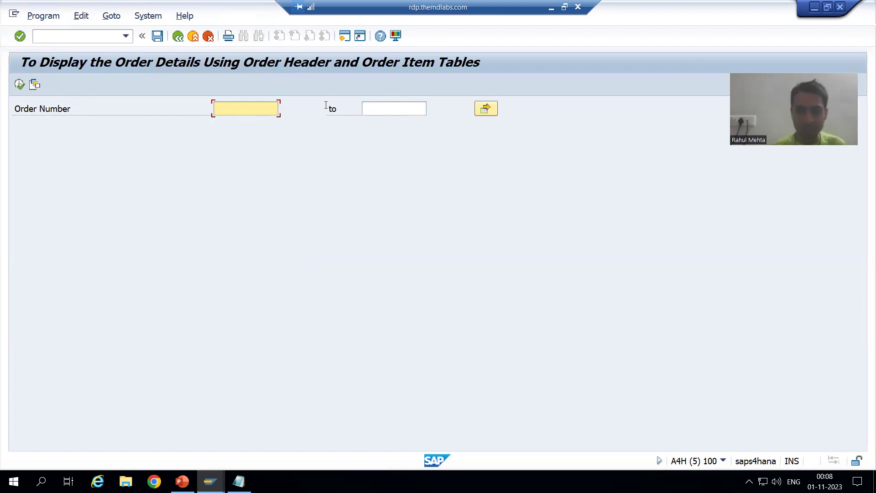
# Step: Load the saved variant ORD1 into the report's selection screen from the variant catalog
pyautogui.click(34, 89)
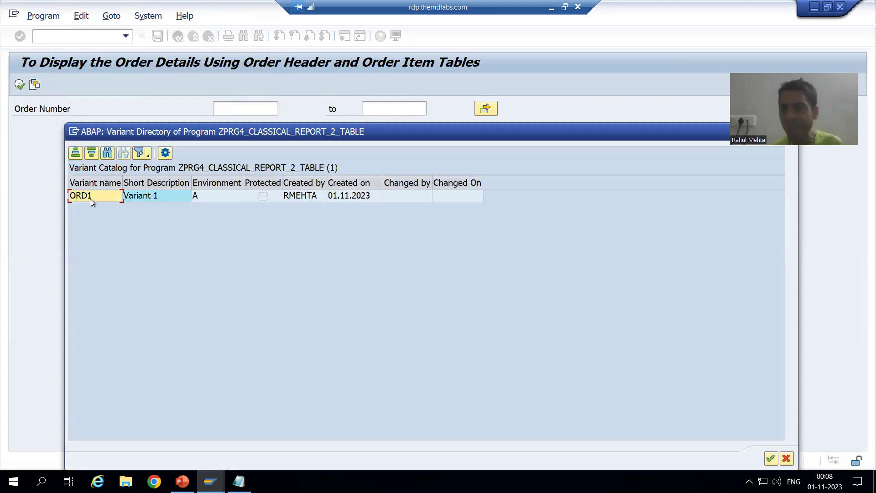
pyautogui.doubleClick(90, 197)
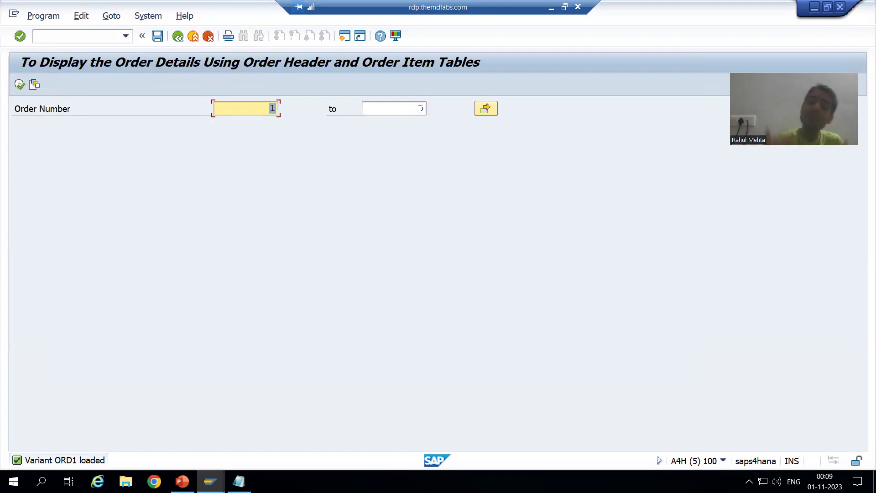
pyautogui.click(420, 109)
pyautogui.write('5')
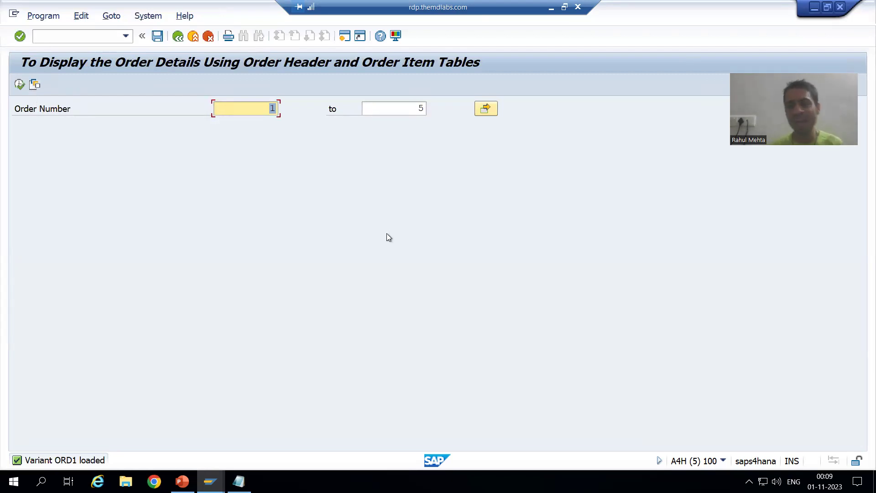
# Step: Set the upper limit of the Order Number range to 3
pyautogui.click(420, 109)
pyautogui.press('BackSpace')
pyautogui.write('3')
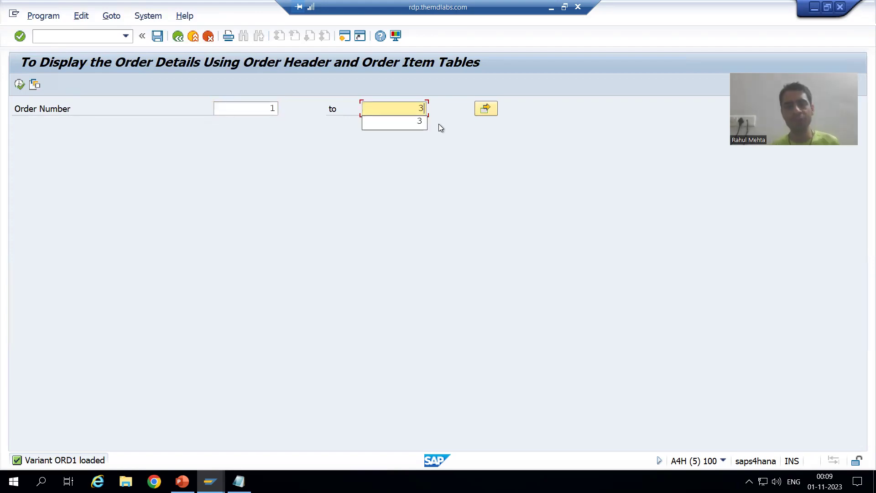
pyautogui.click(416, 121)
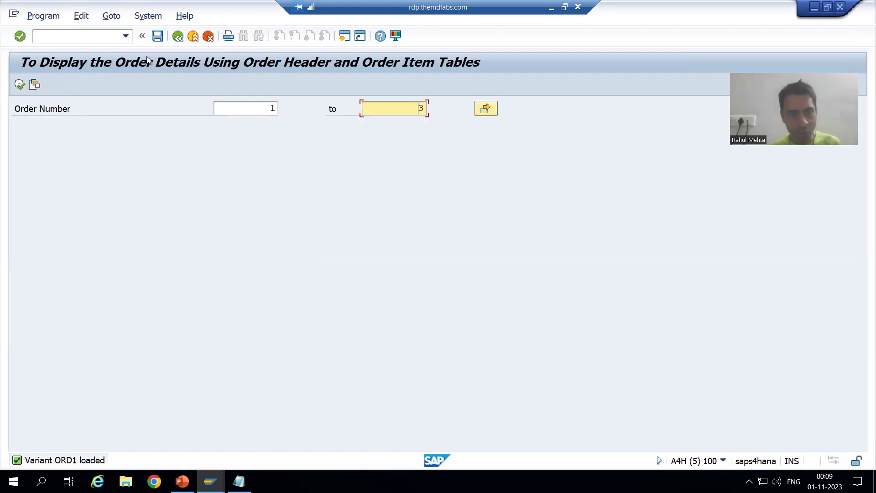
# Step: Save the current selection values as a new variant named ORD2 with the description "Variant 2"
pyautogui.click(157, 37)
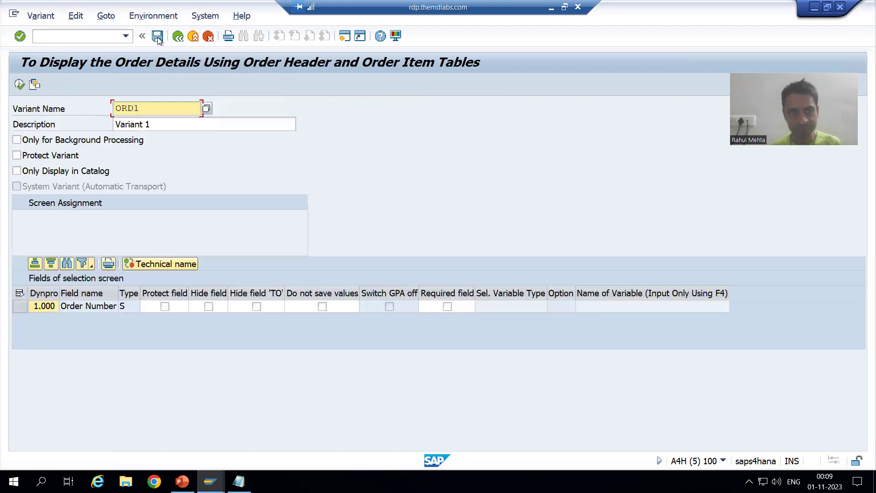
pyautogui.click(146, 108)
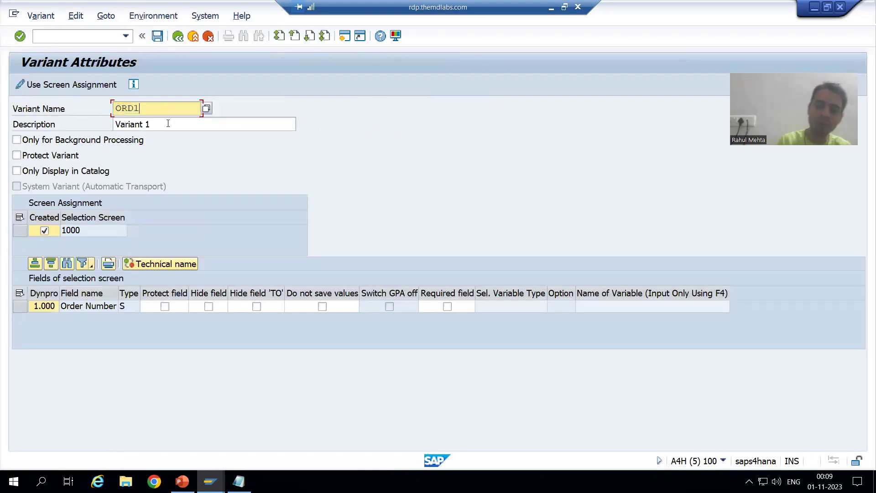
pyautogui.press('BackSpace')
pyautogui.write('2')
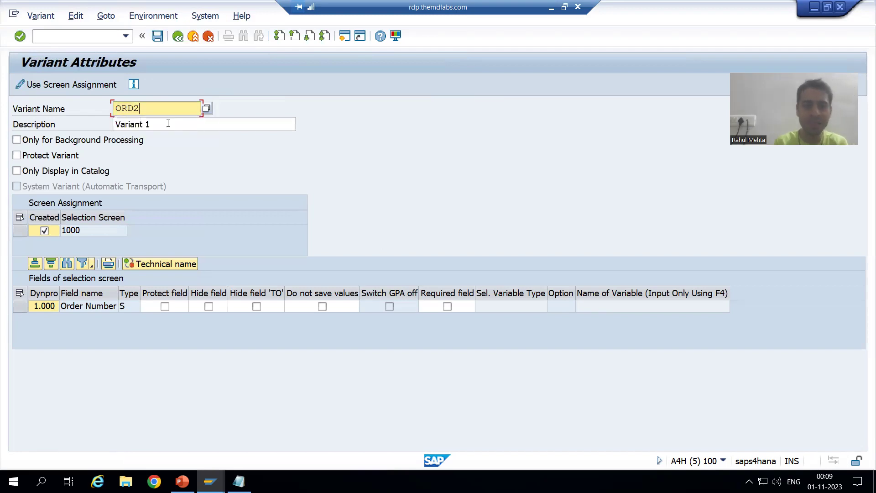
pyautogui.press('Tab')
pyautogui.click(167, 124)
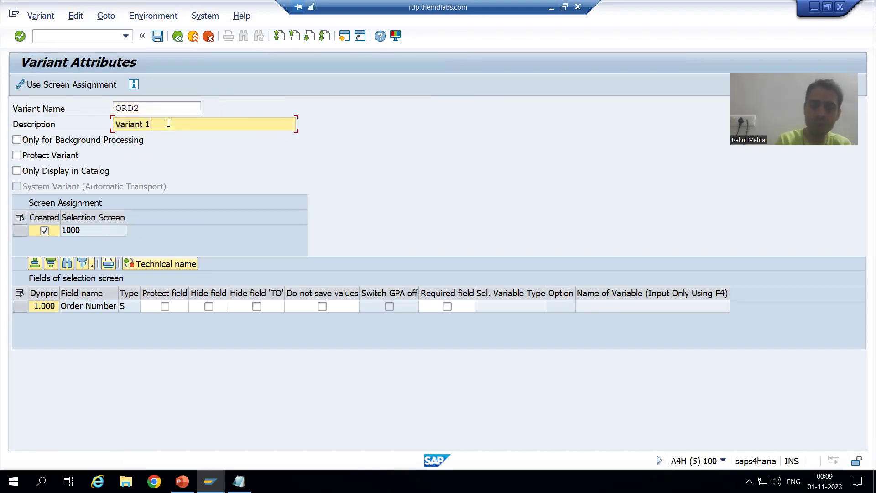
pyautogui.press('BackSpace')
pyautogui.write('2')
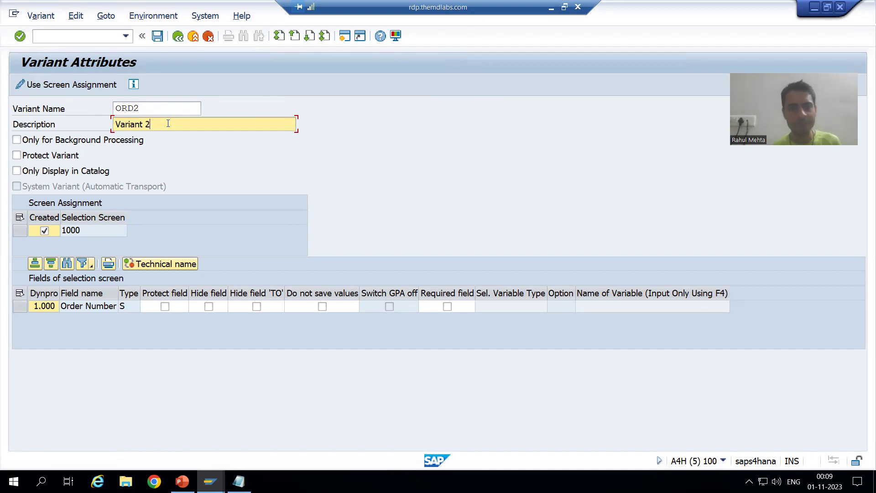
pyautogui.click(156, 37)
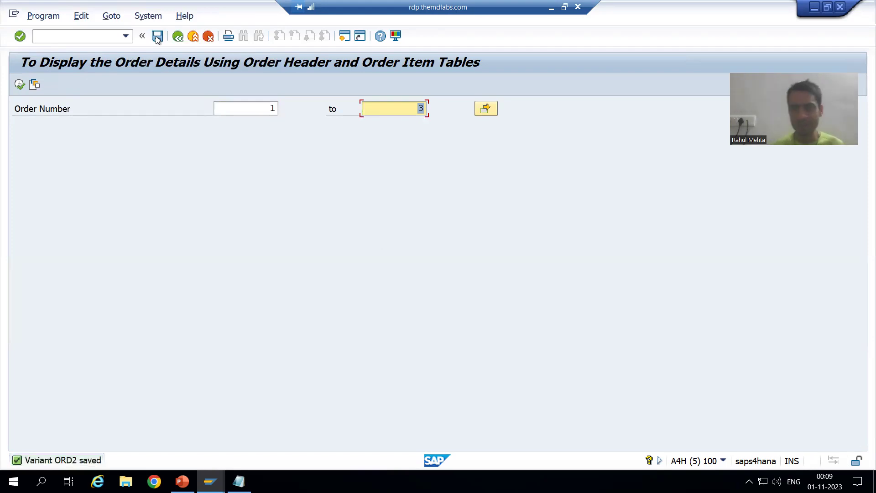
# Step: Compare the two saved variants by loading ORD1 and ORD2 one after the other into the selection screen
pyautogui.click(34, 85)
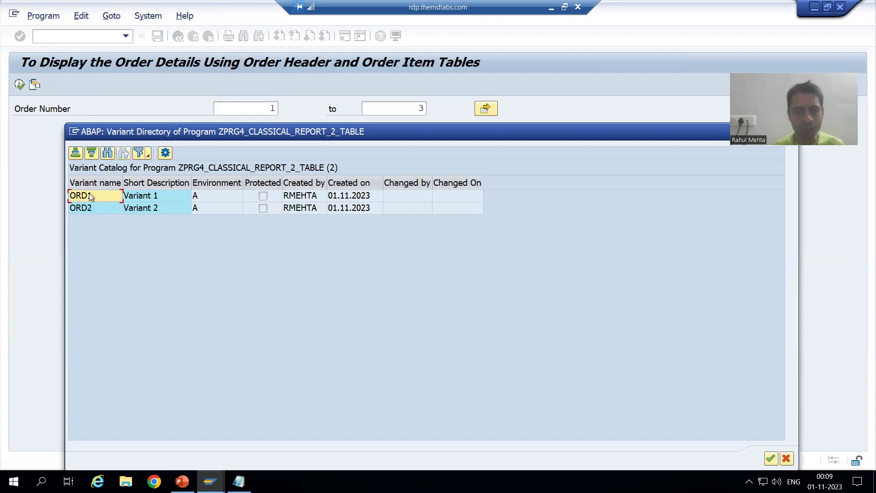
pyautogui.doubleClick(97, 198)
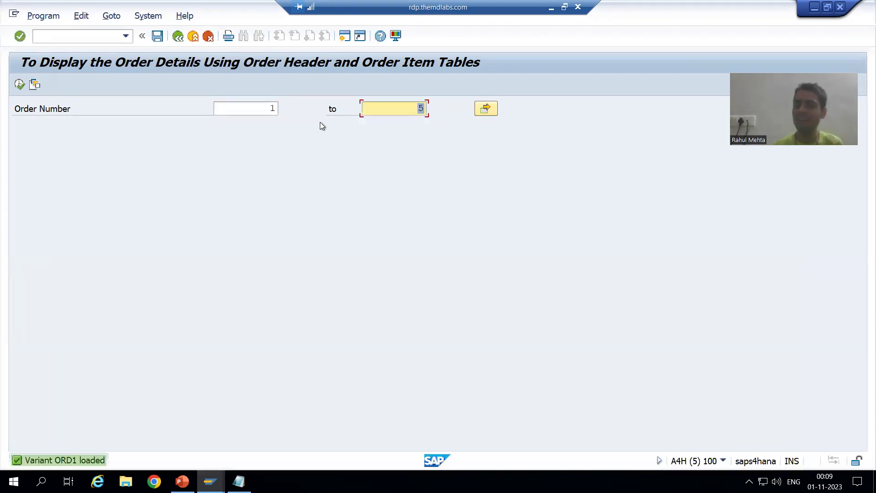
pyautogui.click(33, 85)
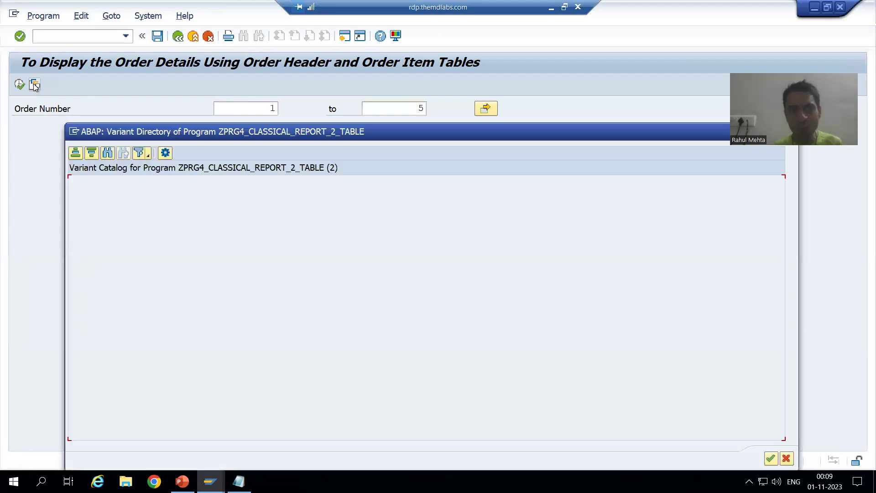
pyautogui.doubleClick(94, 209)
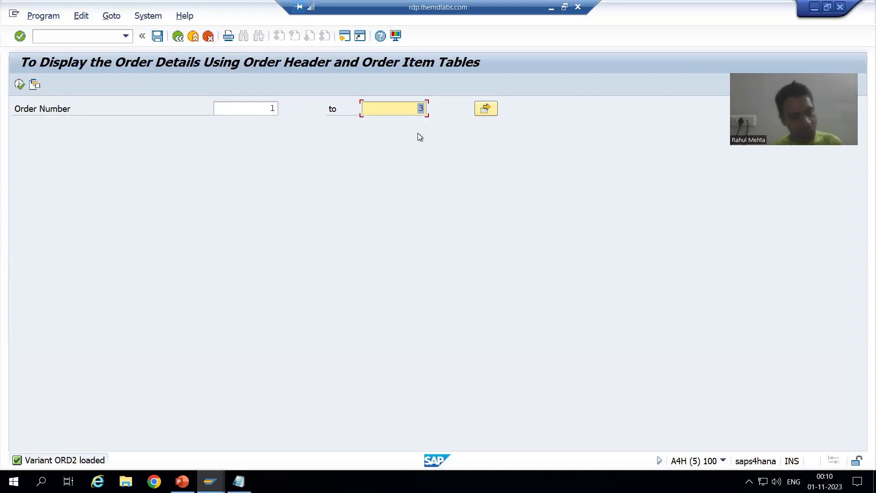
# Step: Open transaction SM36 in a new session to define a background job
pyautogui.click(54, 36)
pyautogui.write('/')
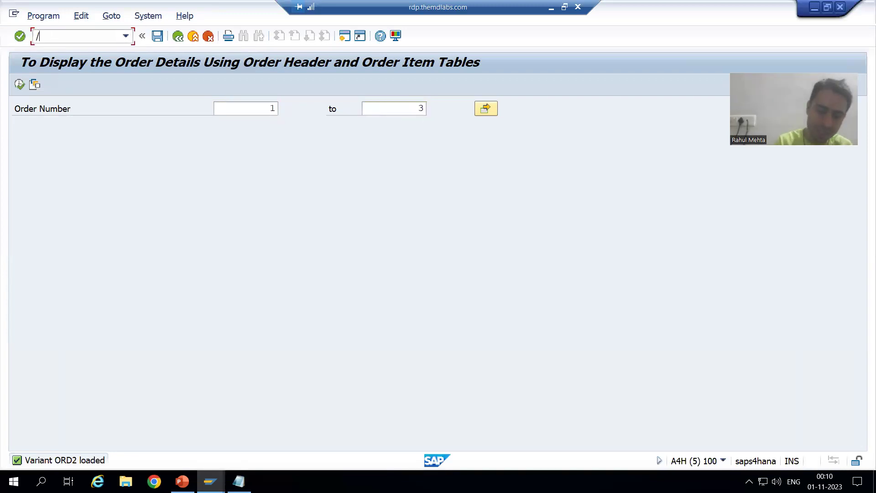
pyautogui.write('osm36')
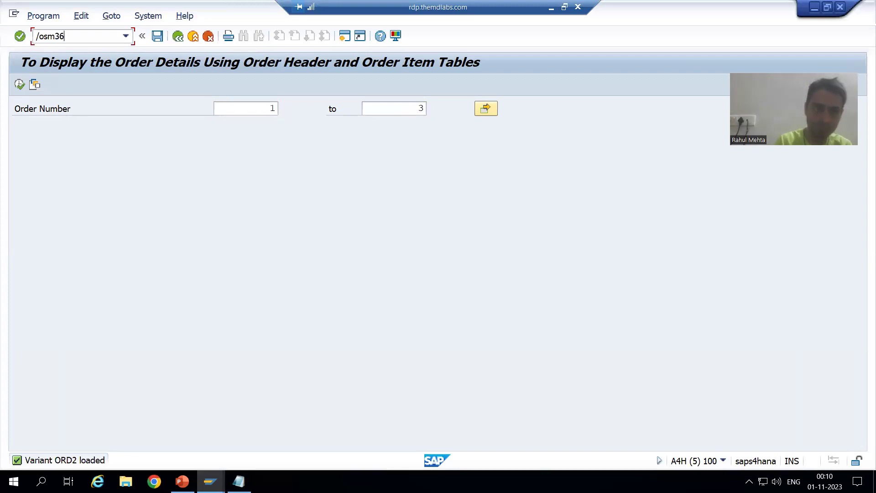
pyautogui.press('Return')
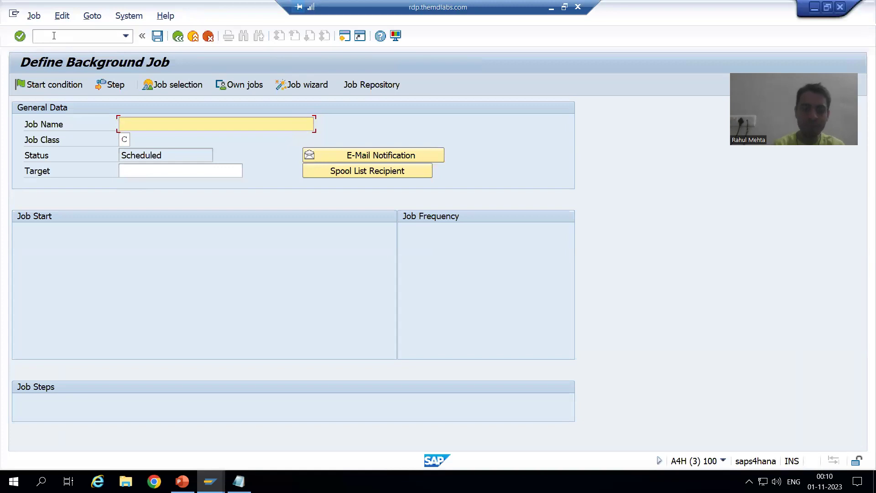
# Step: Name the background job BGJOB_3 and set its job class to A - High priority
pyautogui.press('BackSpace')
pyautogui.press('Down')
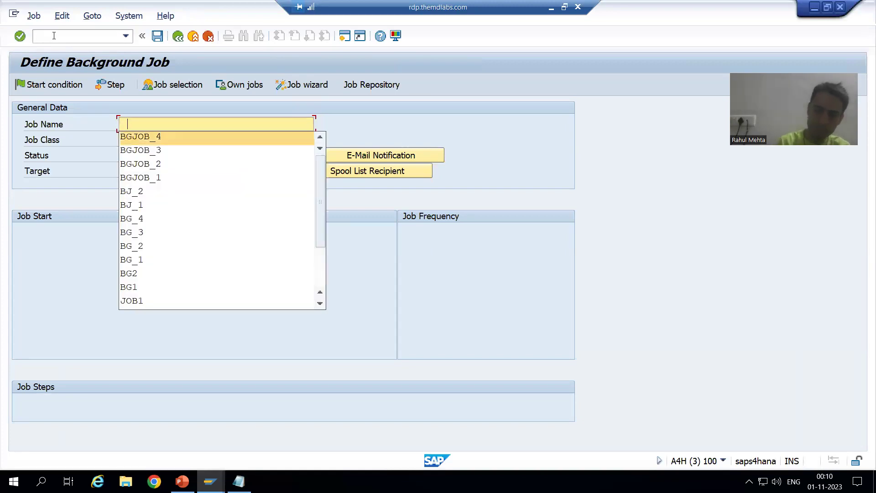
pyautogui.press('Down')
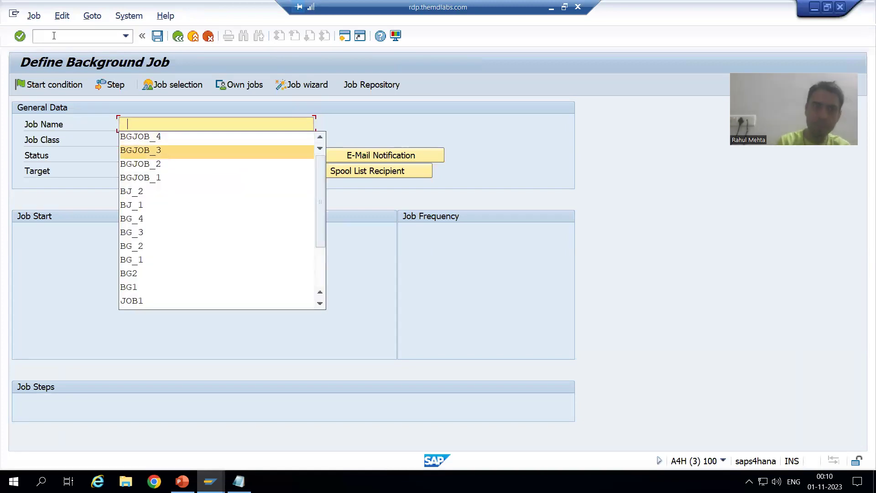
pyautogui.press('Return')
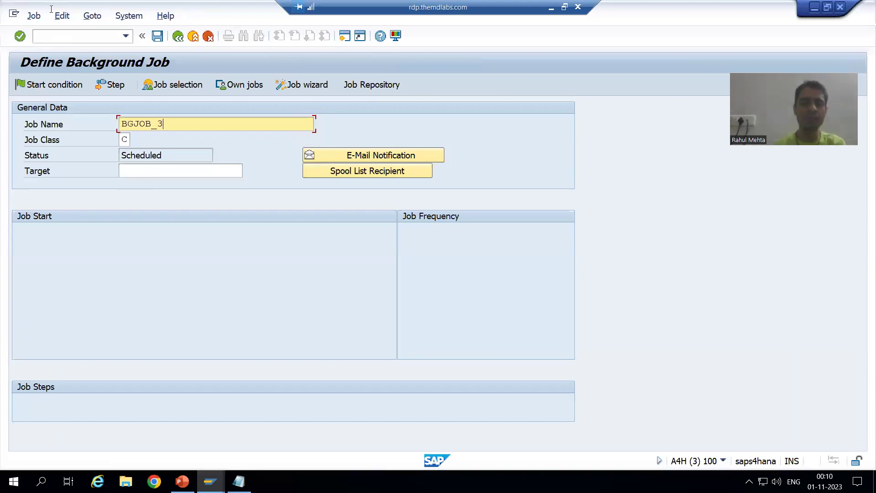
pyautogui.click(125, 140)
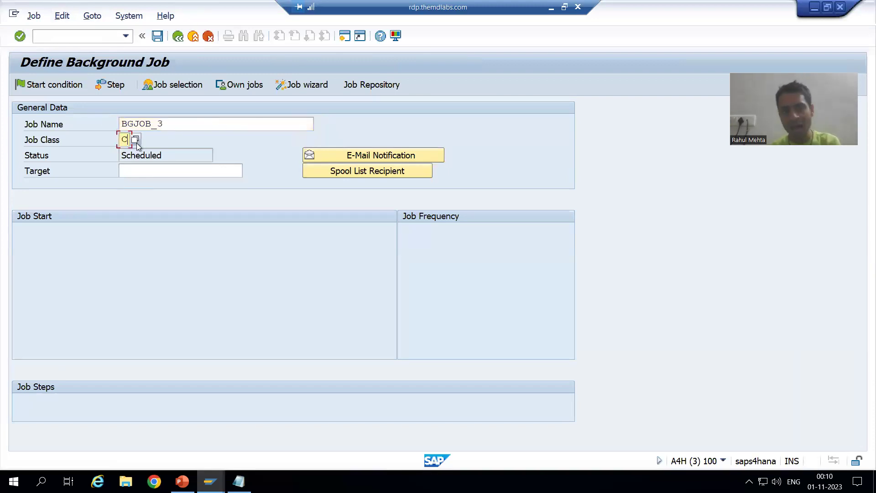
pyautogui.click(136, 139)
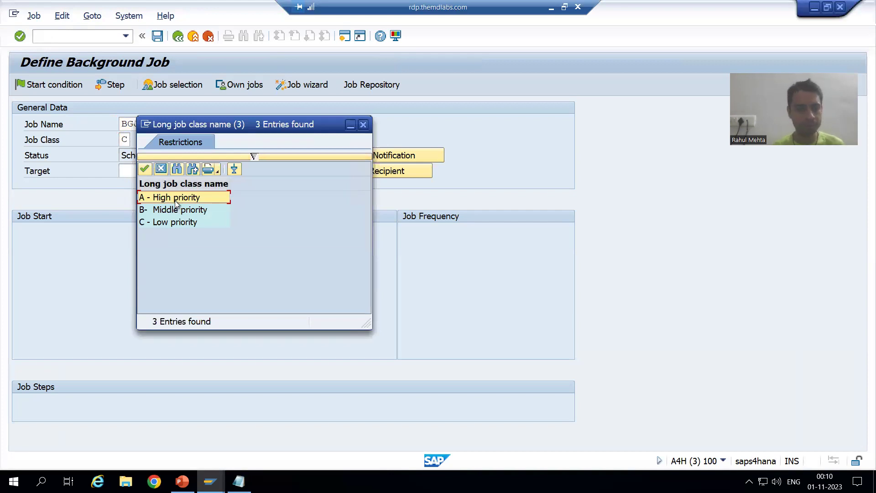
pyautogui.doubleClick(176, 198)
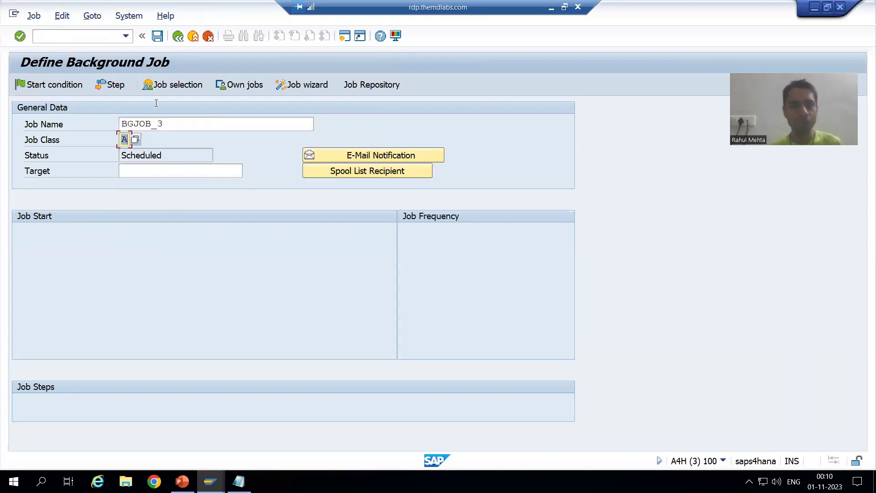
# Step: Create a job step for ABAP program ZPRG4_CLASSICAL_REPORT_2_TABLE with variant ORD1, language EN, and save the background job
pyautogui.click(157, 39)
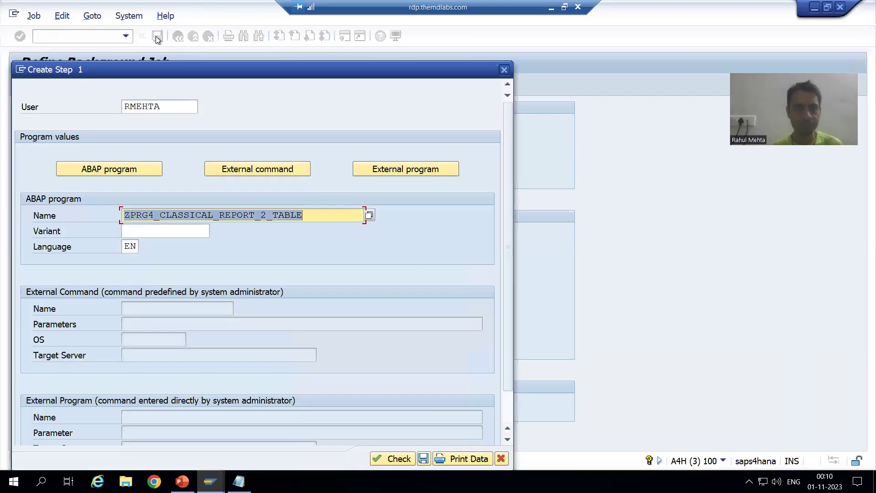
pyautogui.click(258, 215)
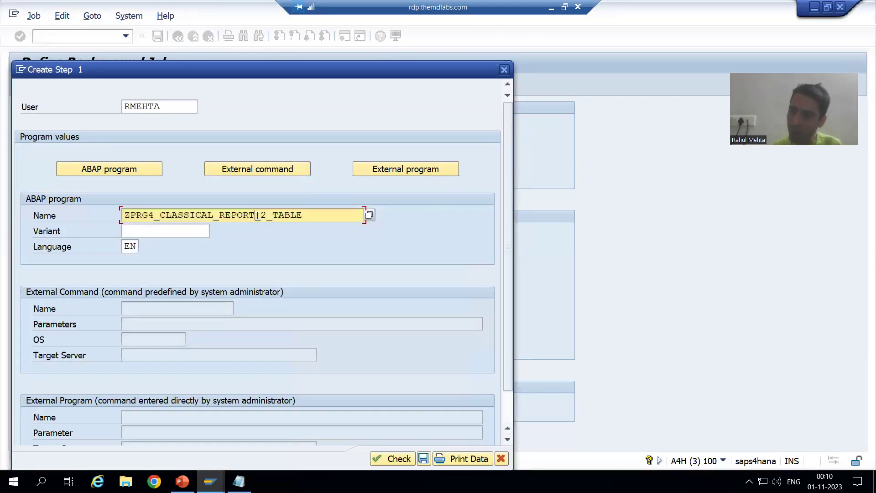
pyautogui.click(130, 246)
pyautogui.click(156, 230)
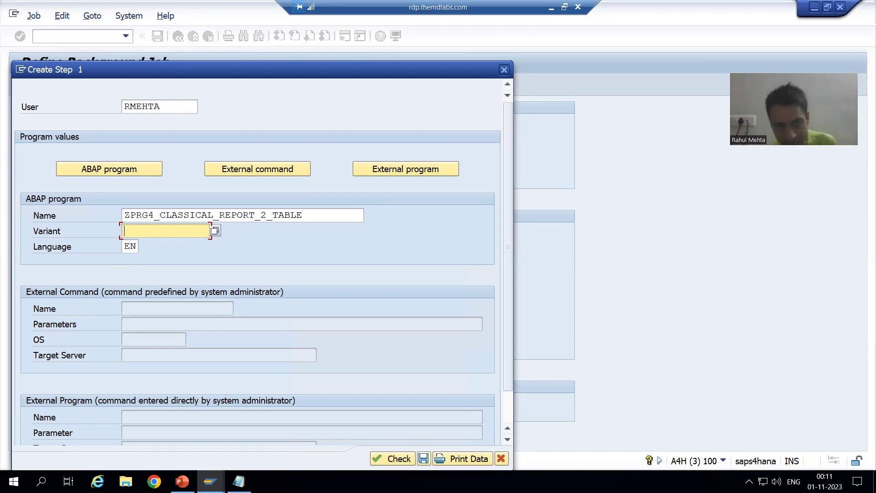
pyautogui.click(214, 231)
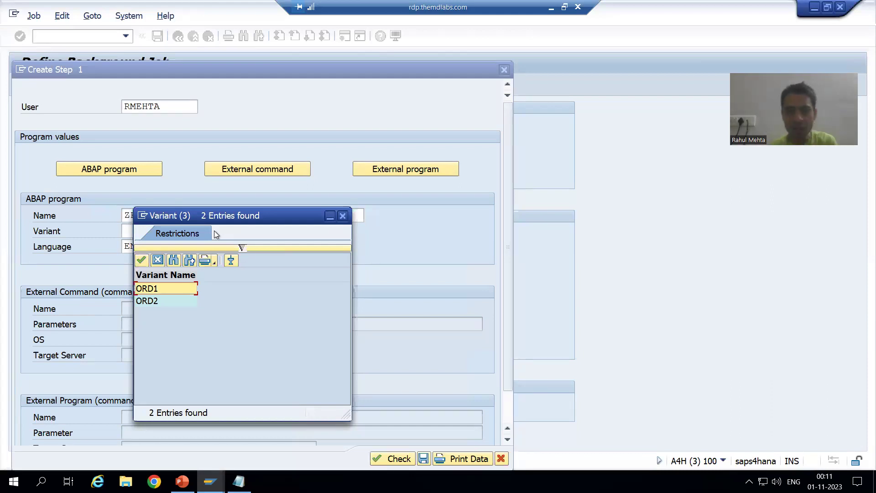
pyautogui.doubleClick(160, 289)
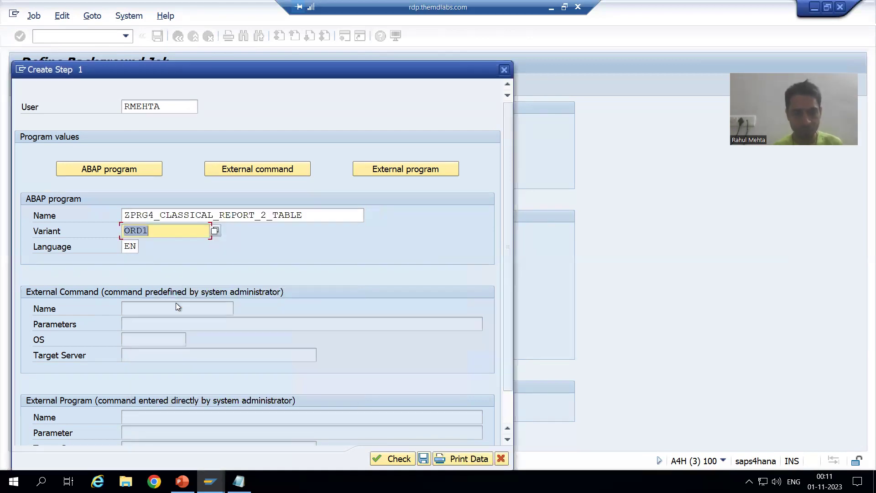
pyautogui.click(424, 458)
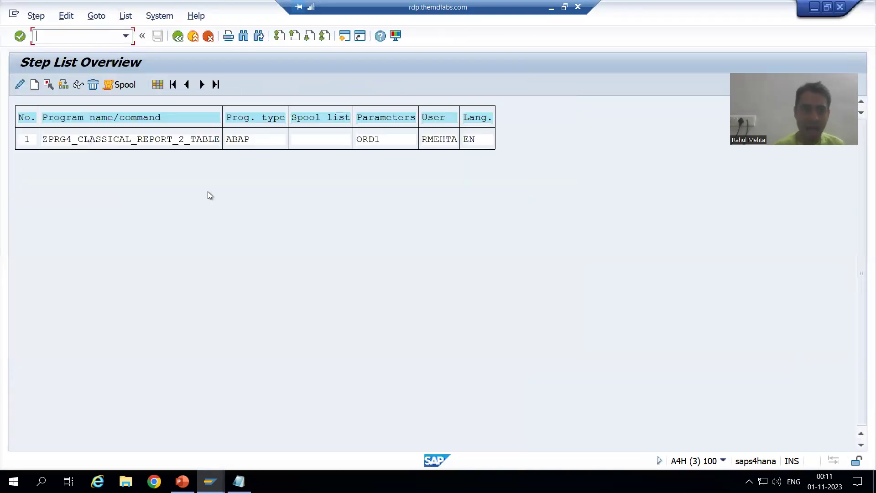
pyautogui.click(178, 36)
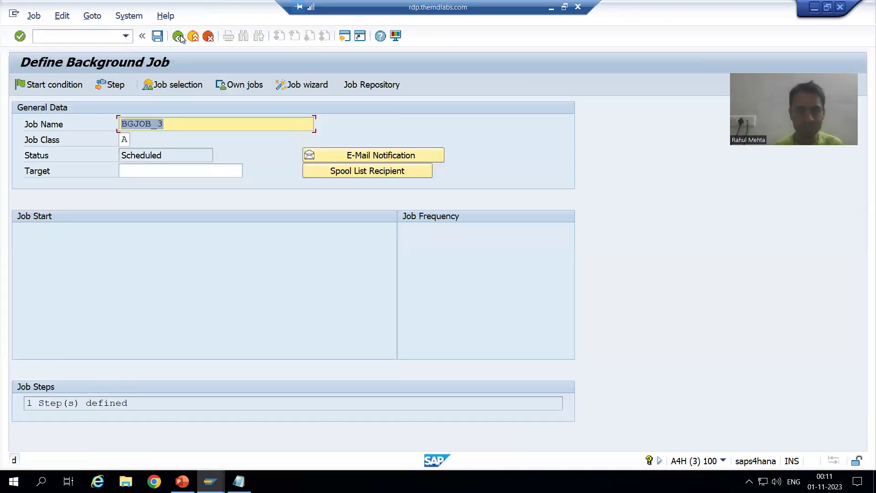
pyautogui.hotkey('ctrl', 's')
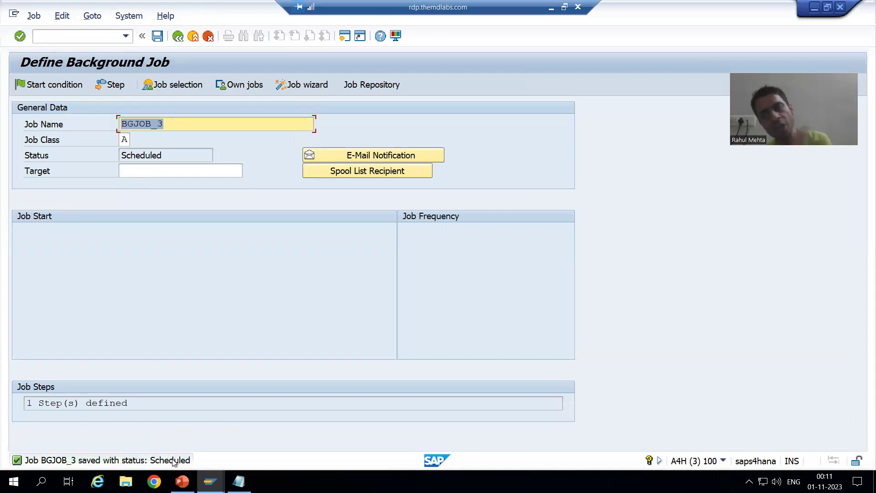
# Step: Open transaction SM37 in a new session for background job selection
pyautogui.click(42, 37)
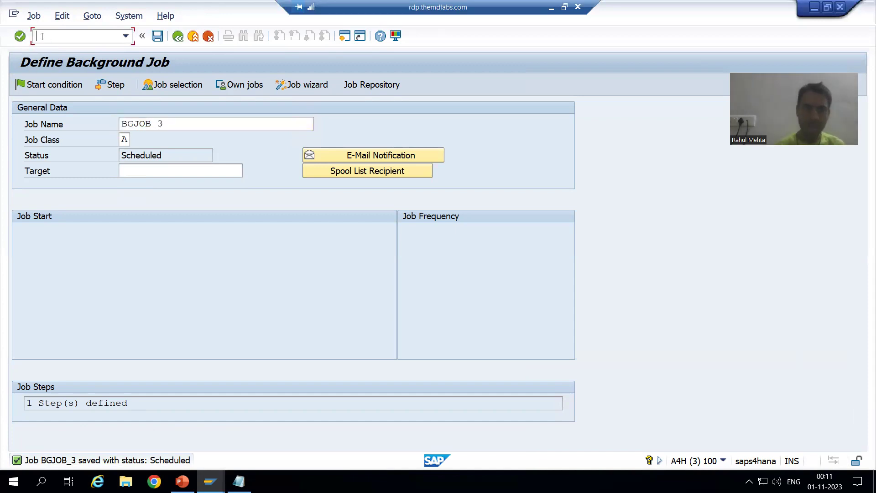
pyautogui.write('/osm37')
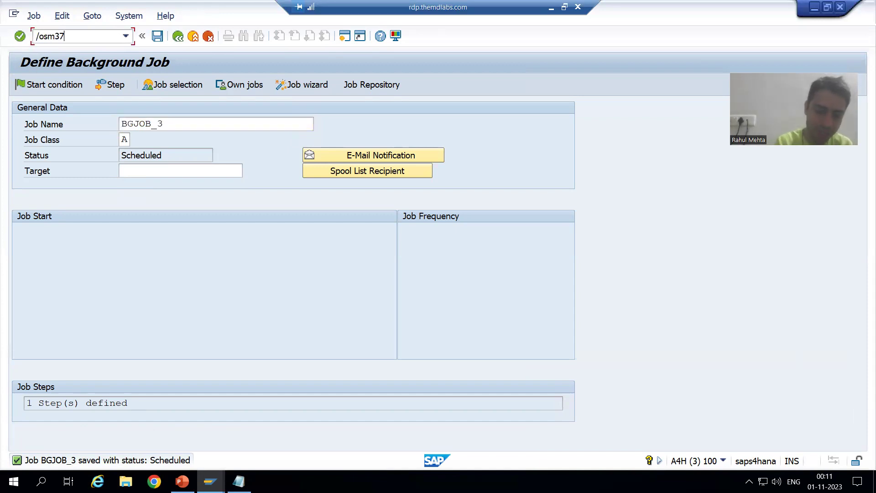
pyautogui.press('Return')
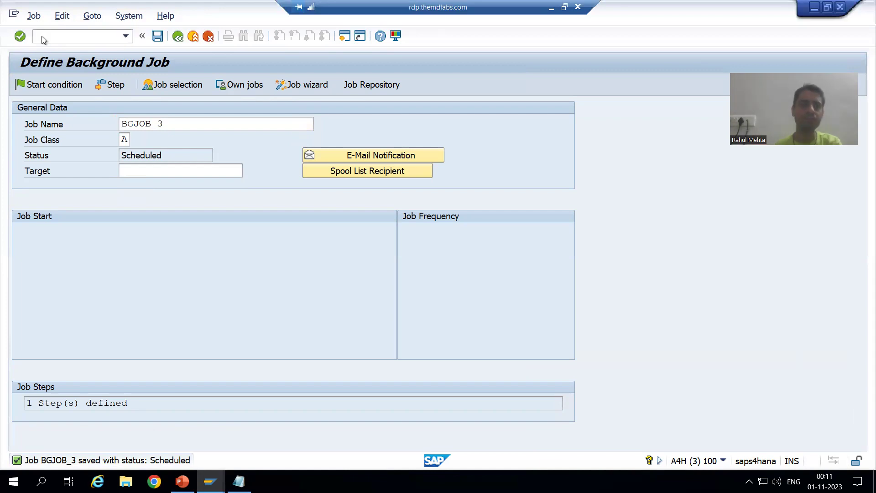
# Step: Include scheduled jobs in the job selection and list all of the user's background jobs for the day
pyautogui.click(28, 171)
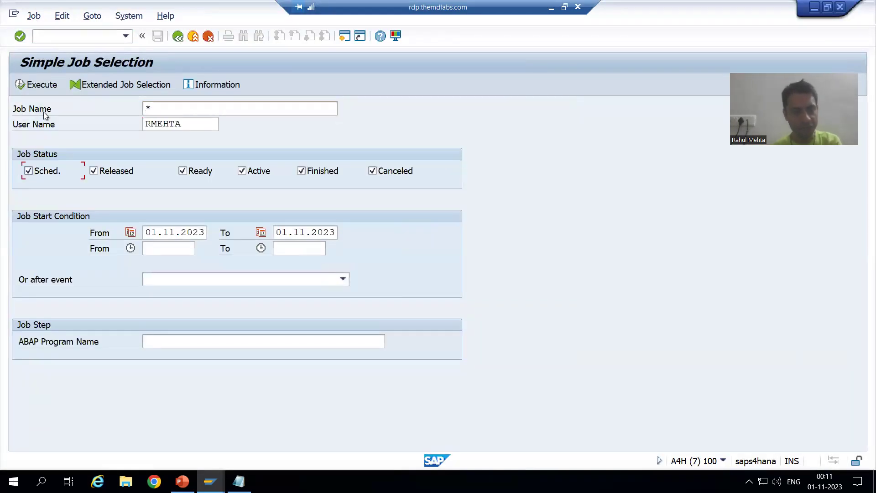
pyautogui.click(46, 86)
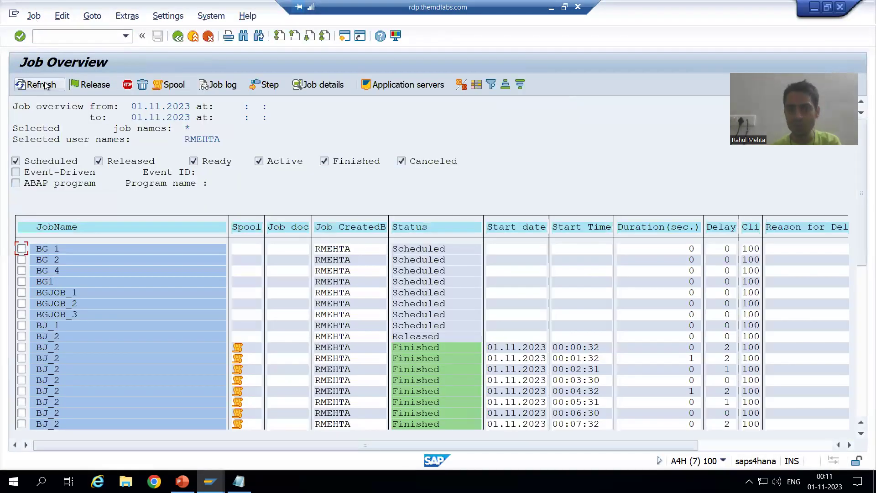
pyautogui.click(177, 36)
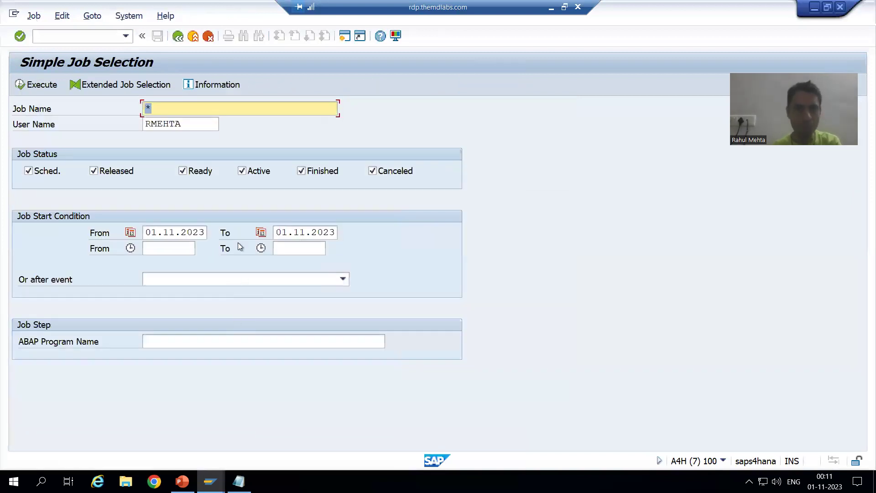
# Step: Restrict the job selection to job name BGJOB_3, copied from the job definition, and list the matching jobs
pyautogui.press('F3')
pyautogui.doubleClick(160, 124)
pyautogui.hotkey('ctrl', 'c')
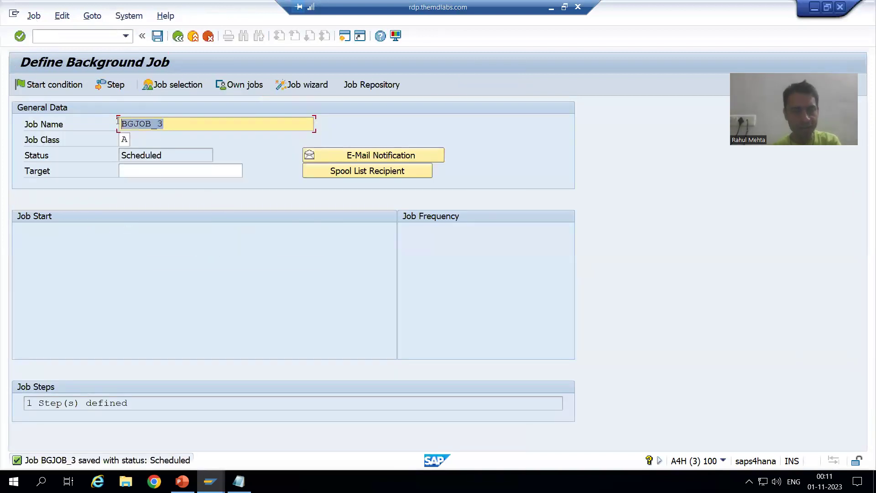
pyautogui.hotkey('alt', 'Tab')
pyautogui.hotkey('ctrl', 'v')
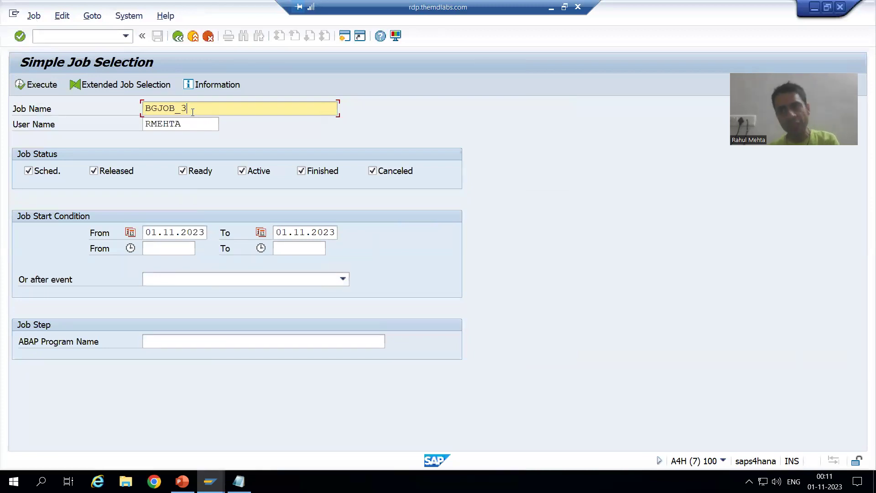
pyautogui.click(37, 86)
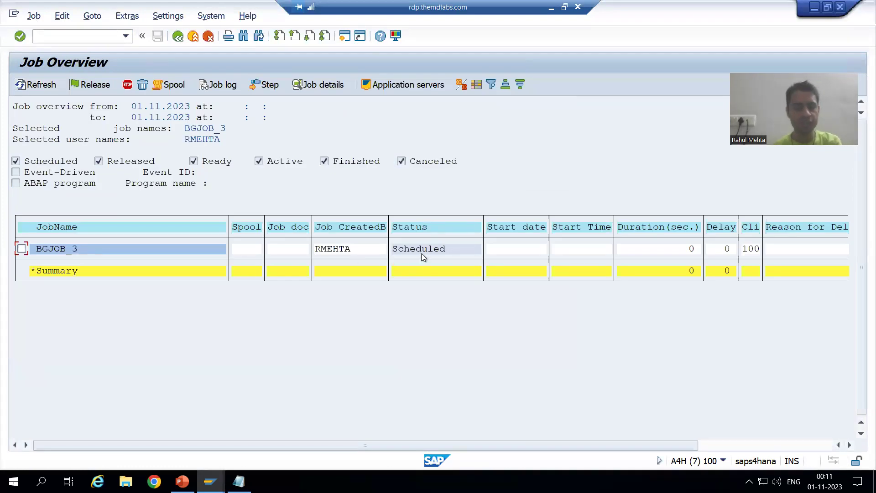
# Step: Return to the job definition session and set the start condition of BGJOB_3 to Immediate
pyautogui.press('F3')
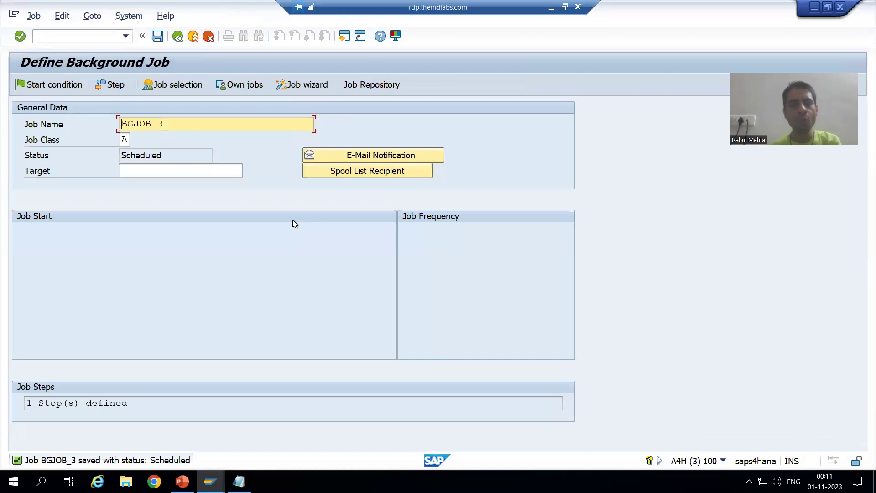
pyautogui.click(46, 87)
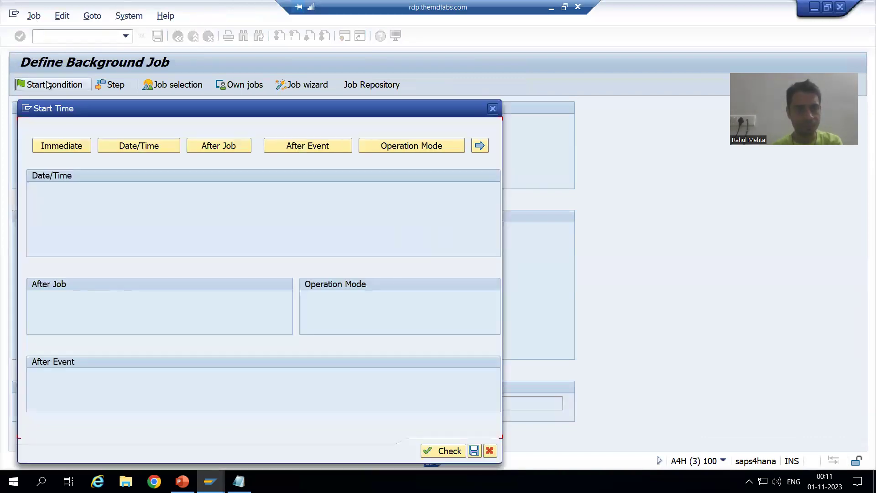
pyautogui.click(76, 147)
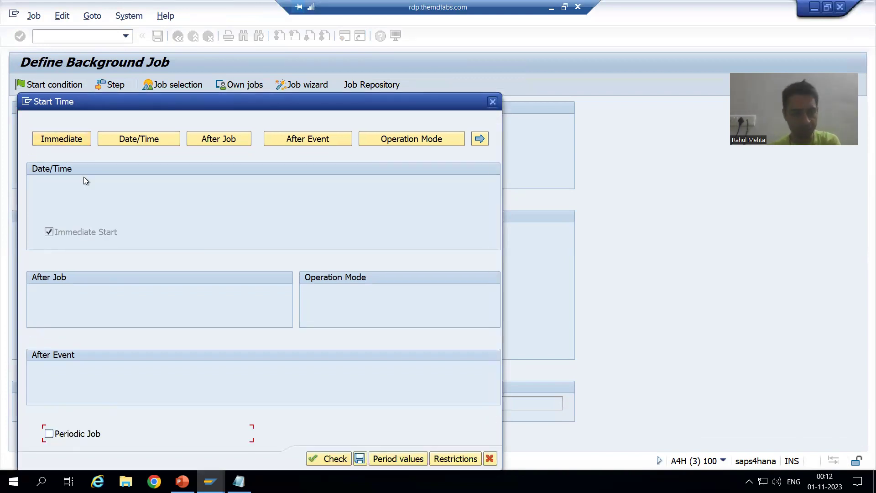
pyautogui.click(359, 458)
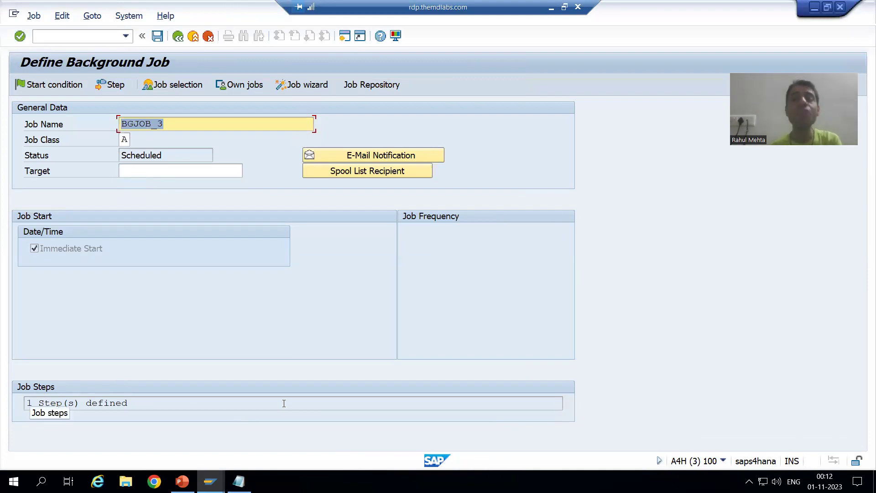
# Step: Check the status of BGJOB_3 in the refreshed job overview and save the job definition with its immediate start
pyautogui.hotkey('alt', 'Tab')
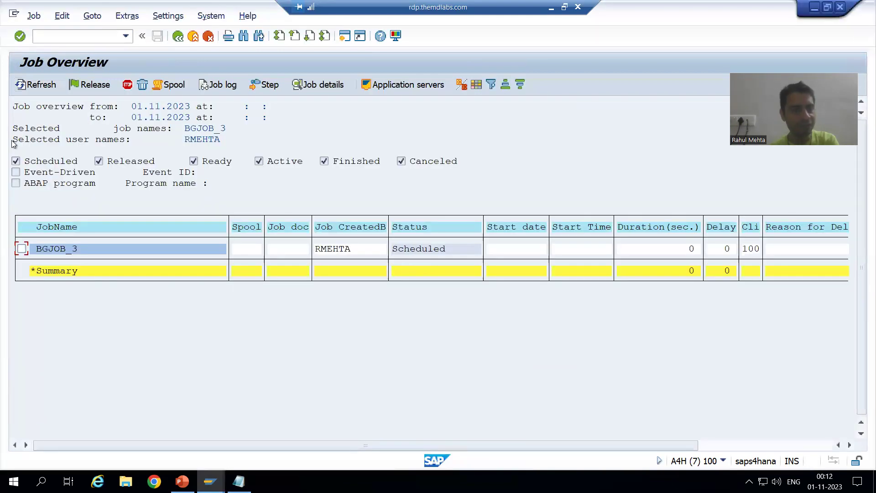
pyautogui.click(29, 86)
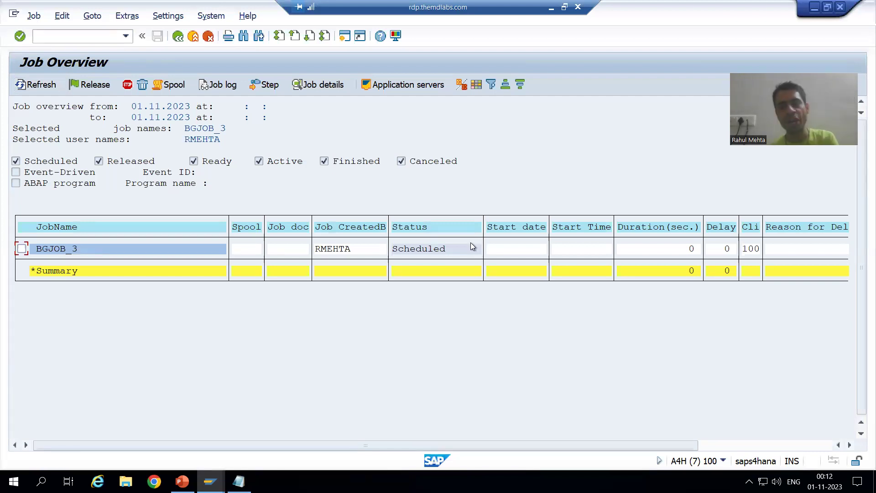
pyautogui.hotkey('alt', 'Tab')
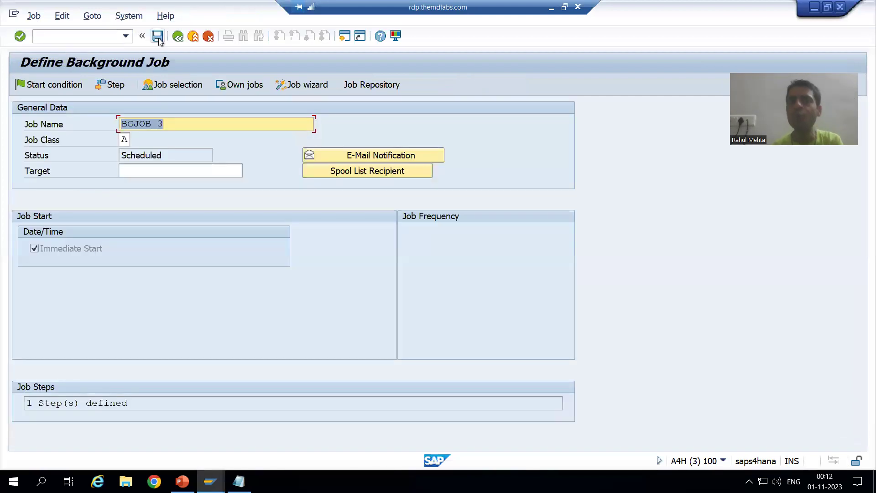
pyautogui.click(158, 36)
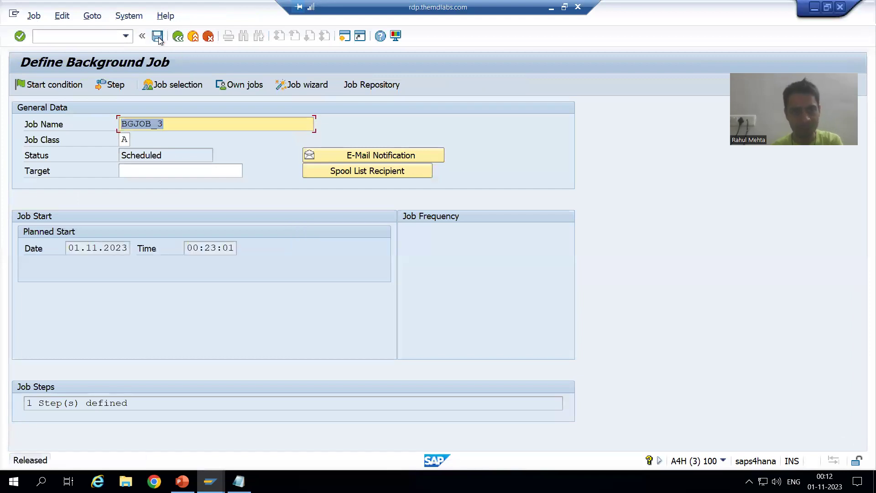
# Step: Refresh the job overview and open the spool request list of the finished BGJOB_3 run
pyautogui.hotkey('alt', 'Tab')
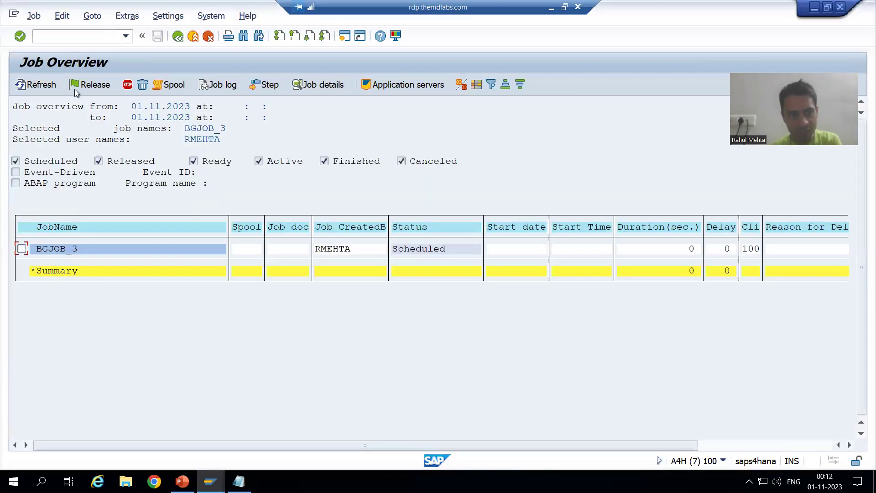
pyautogui.click(41, 86)
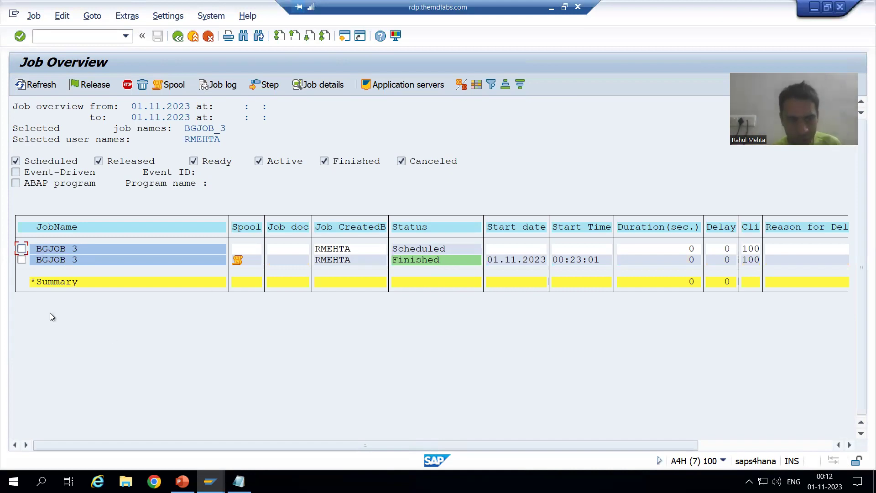
pyautogui.click(21, 259)
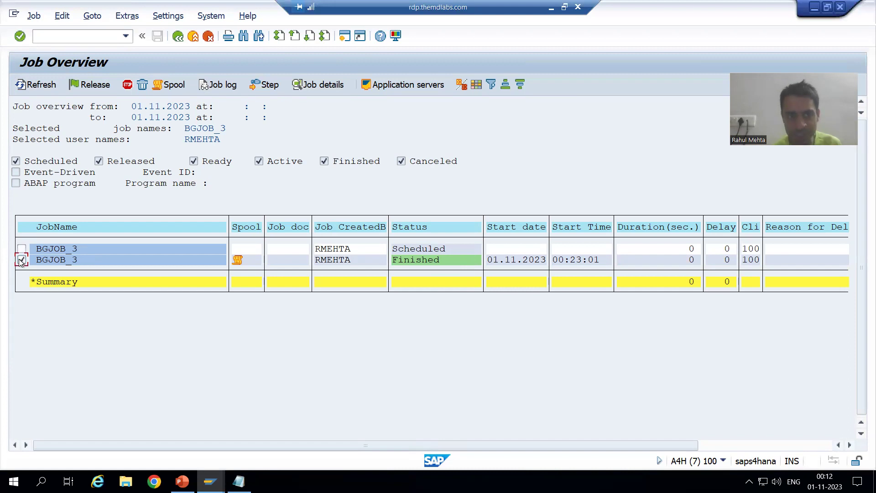
pyautogui.click(163, 84)
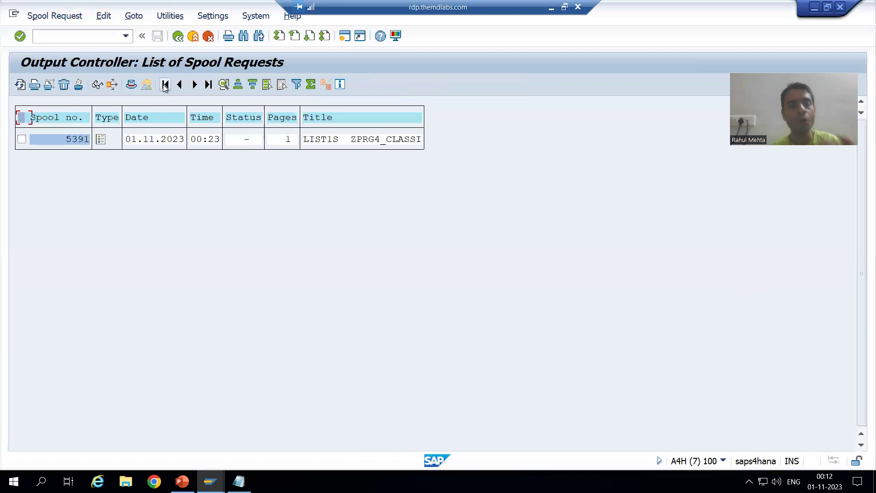
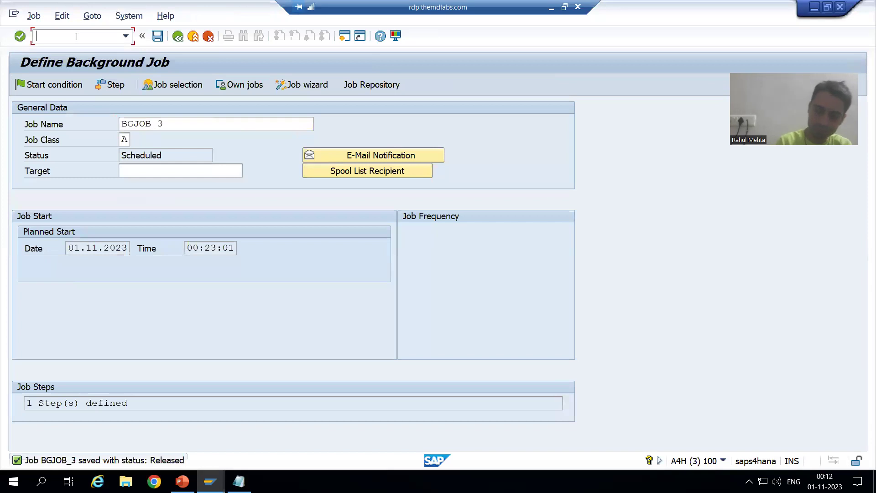
# Step: Start a new background job definition named BGJOB_4 with job class A - High priority
pyautogui.press('Return')
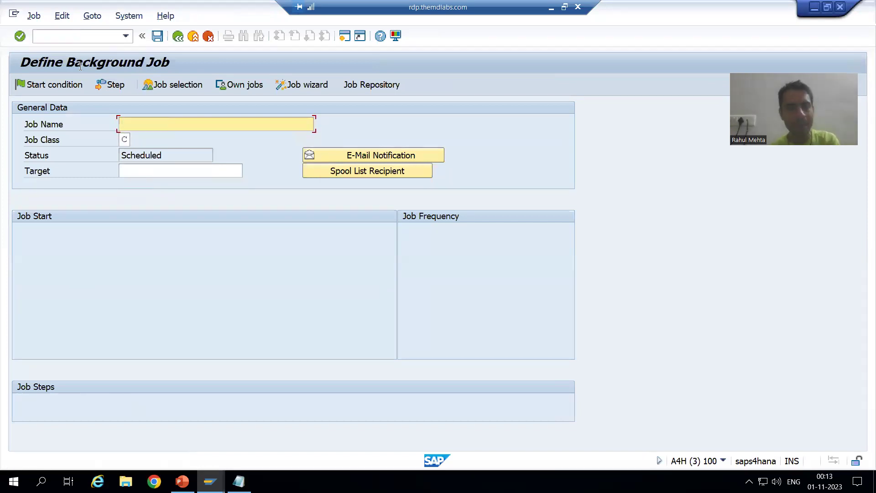
pyautogui.click(136, 132)
pyautogui.press('Down')
pyautogui.press('Return')
pyautogui.press('BackSpace')
pyautogui.write('4')
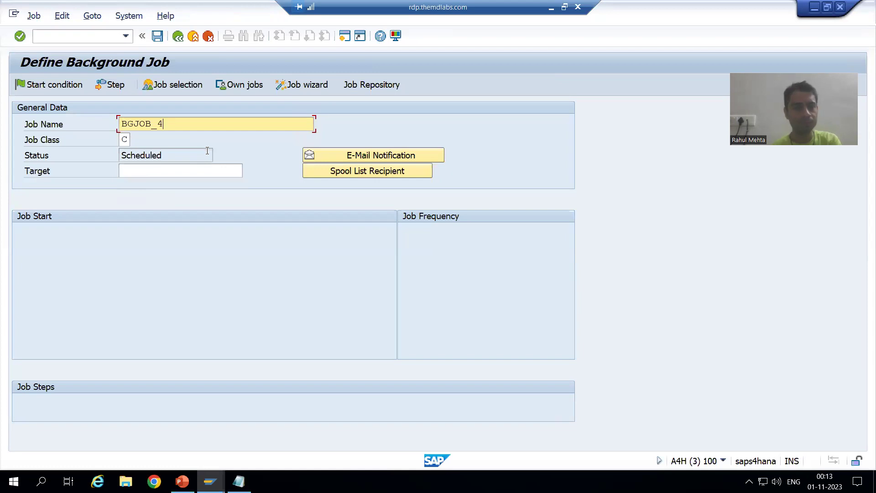
pyautogui.click(128, 138)
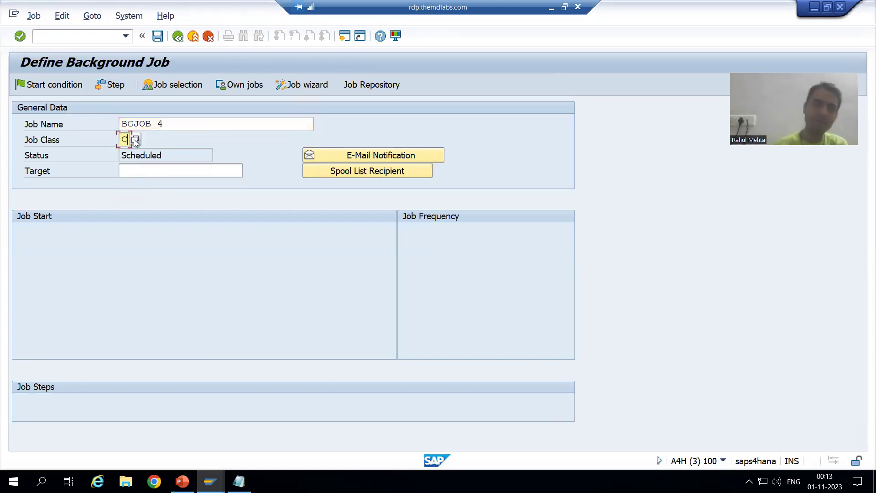
pyautogui.click(136, 139)
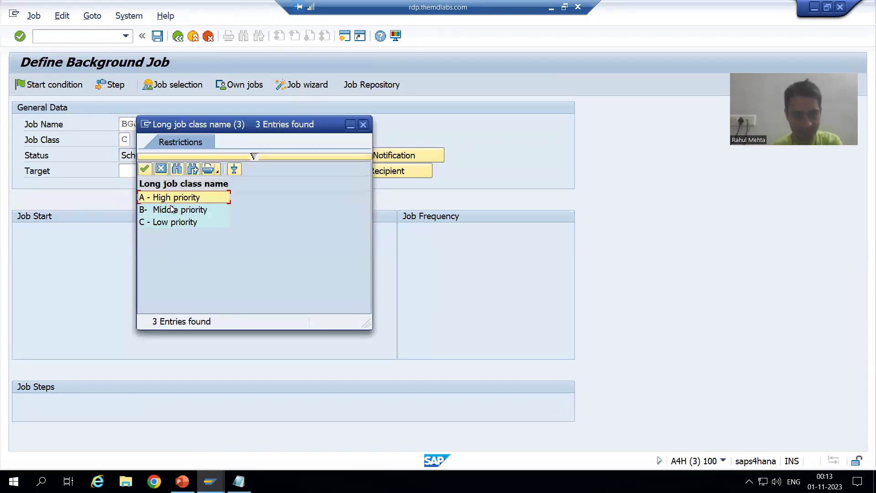
pyautogui.doubleClick(171, 197)
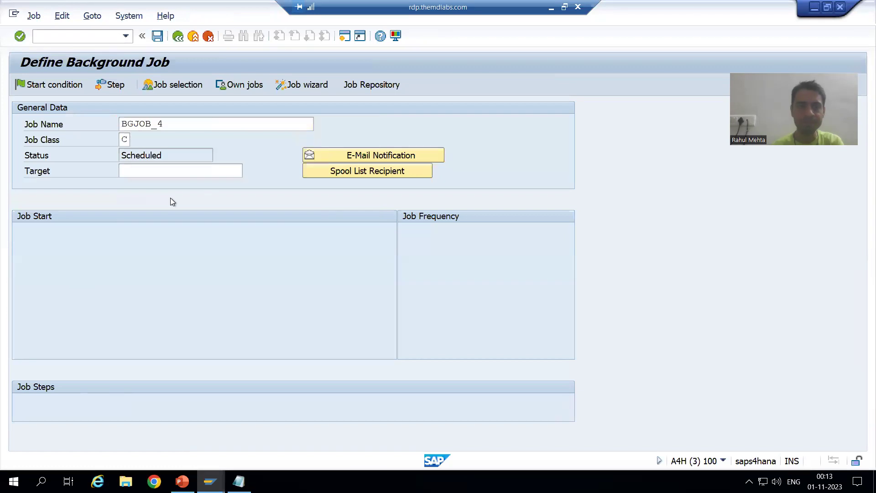
# Step: Create a job step for ABAP program ZPRG4_CLASSICAL_REPORT_2_TABLE with variant ORD2, language EN, and save job BGJOB_4
pyautogui.click(114, 87)
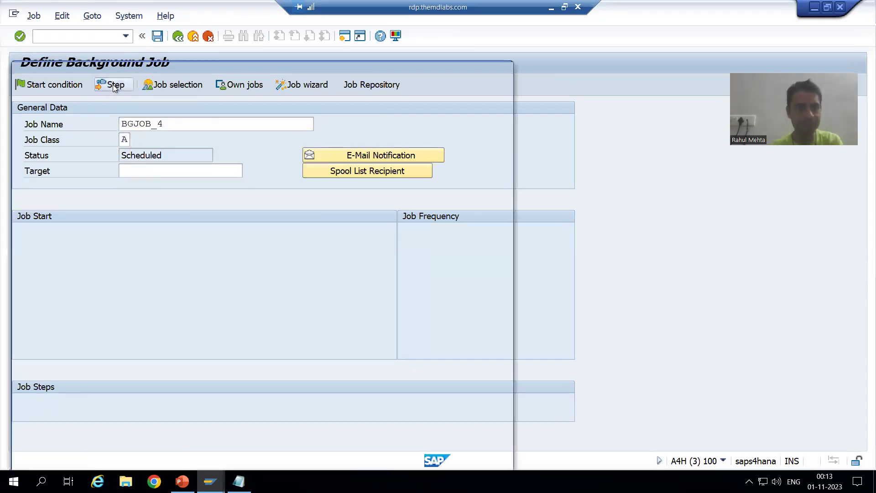
pyautogui.click(206, 231)
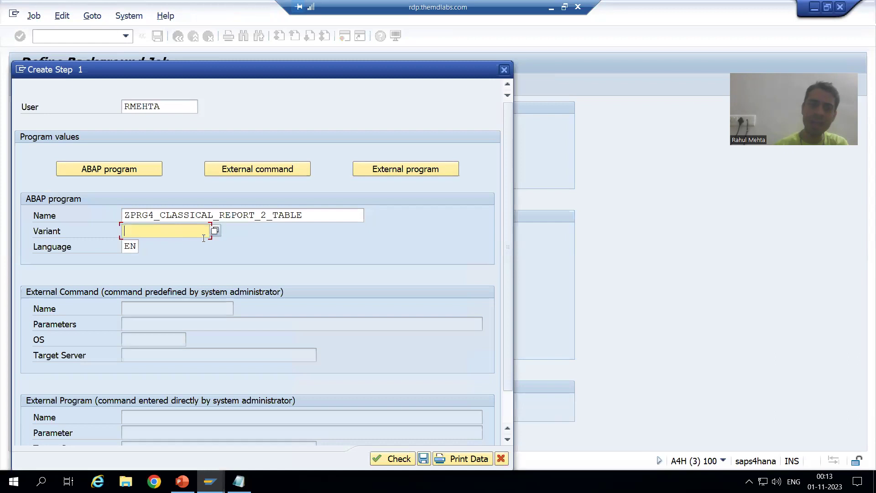
pyautogui.click(215, 232)
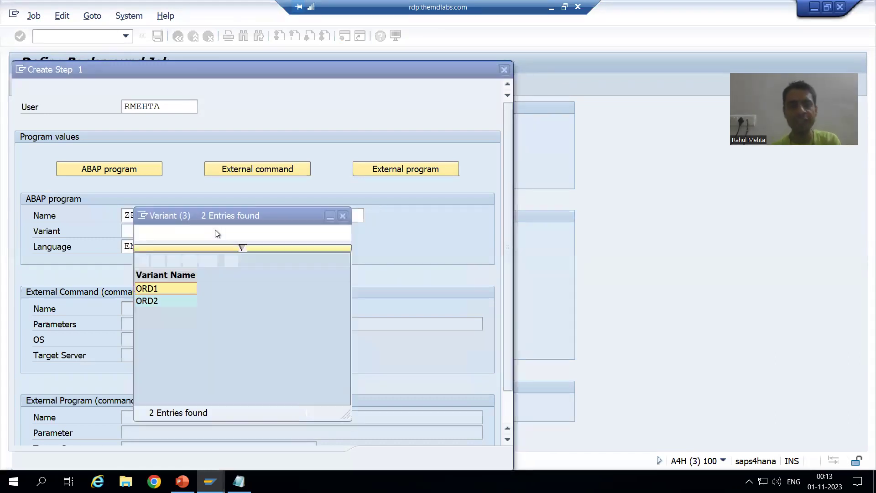
pyautogui.doubleClick(162, 301)
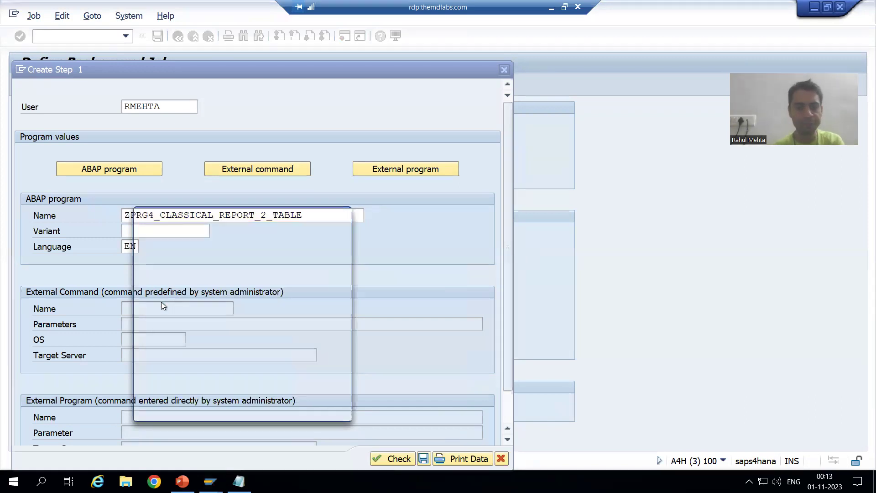
pyautogui.click(424, 459)
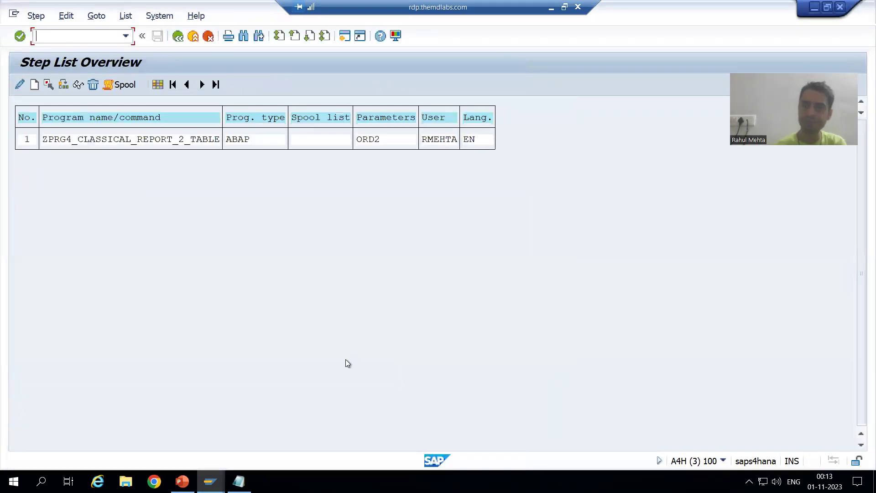
pyautogui.click(178, 36)
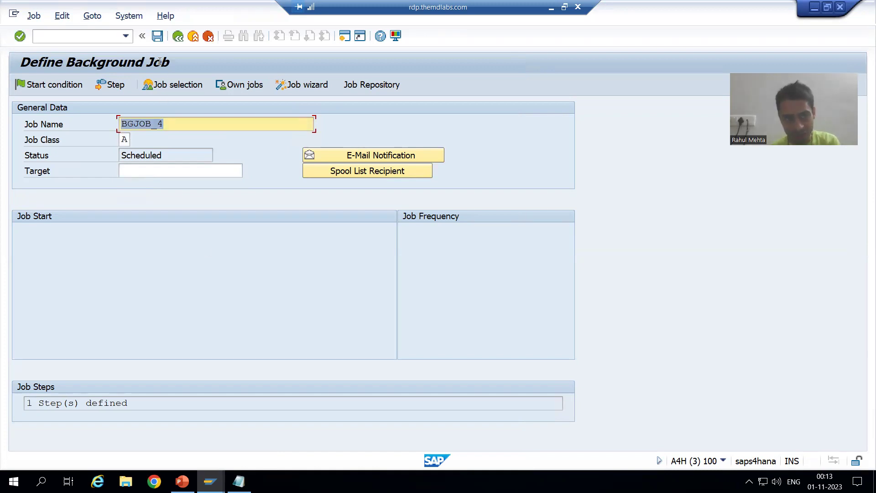
pyautogui.click(158, 36)
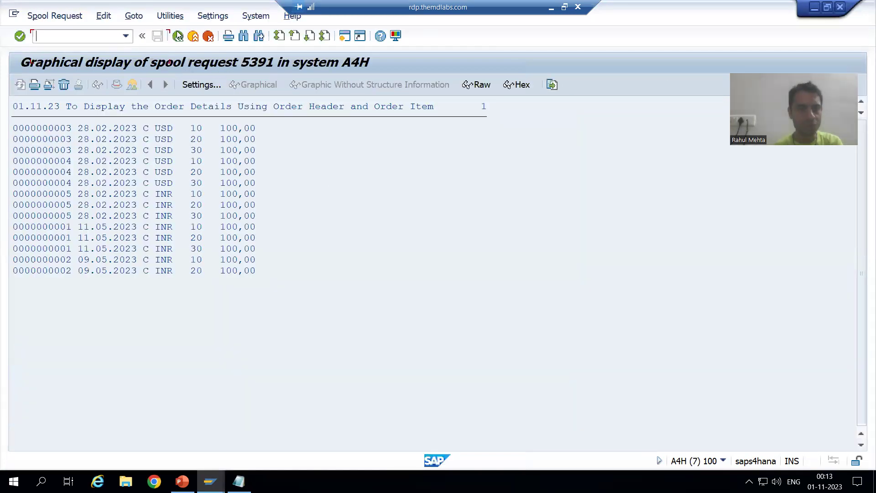
# Step: Leave the spool display, list the jobs named BGJOB_4 in the job selection, and return to the job definition session
pyautogui.click(178, 36)
pyautogui.click(178, 36)
pyautogui.click(178, 36)
pyautogui.click(202, 111)
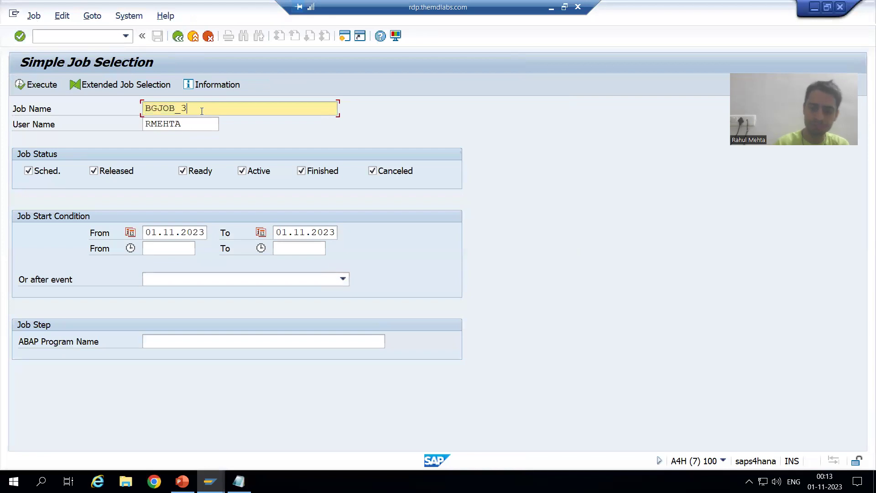
pyautogui.press('BackSpace')
pyautogui.write('4')
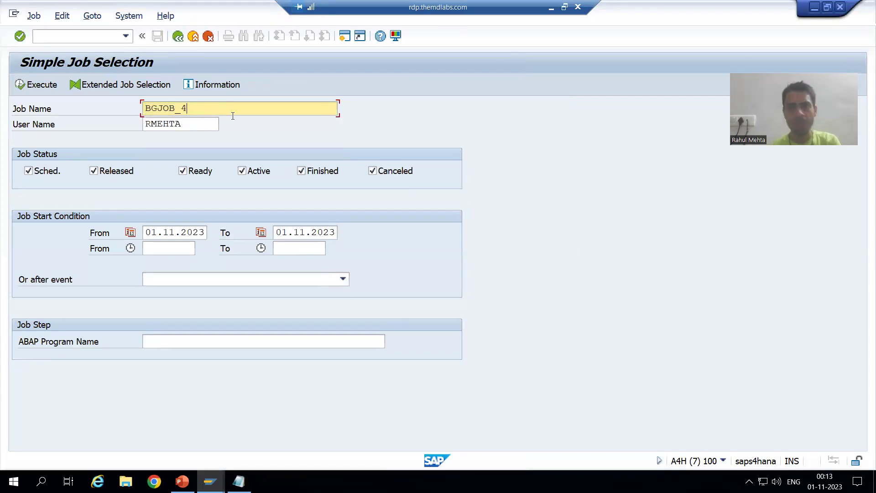
pyautogui.click(37, 85)
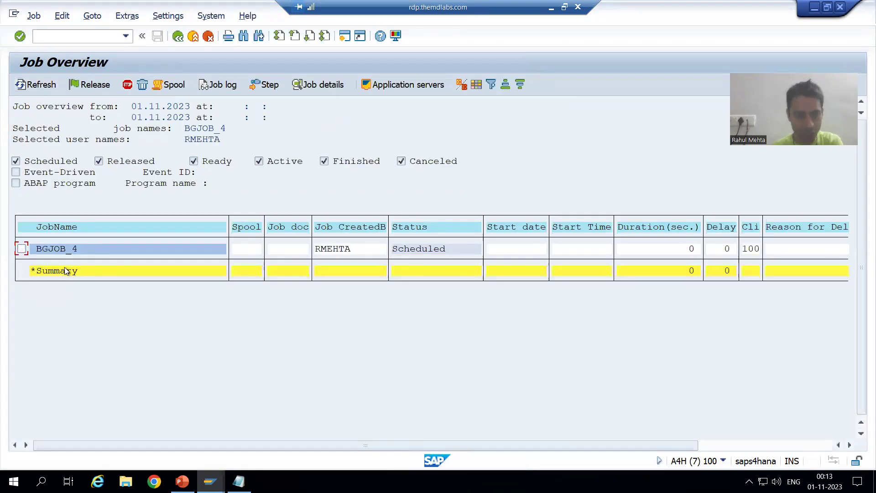
pyautogui.hotkey('alt', 'Tab')
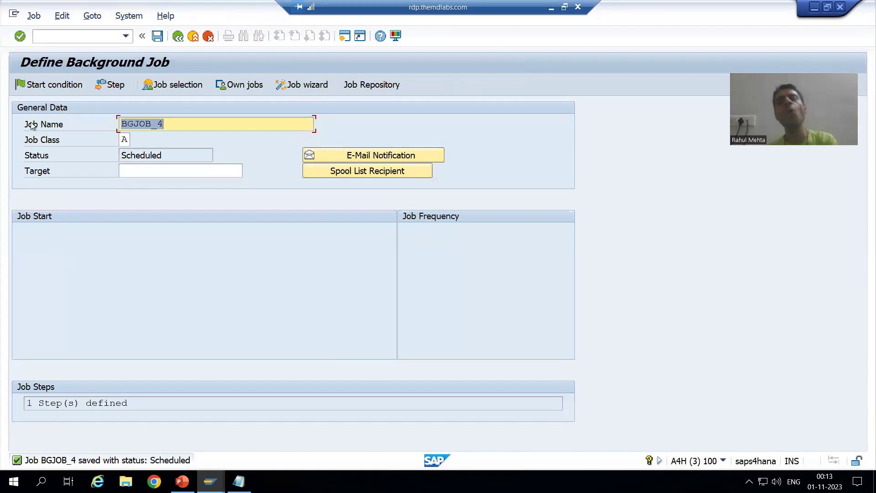
# Step: Set the start condition of job BGJOB_4 to immediate start and save the job
pyautogui.click(42, 86)
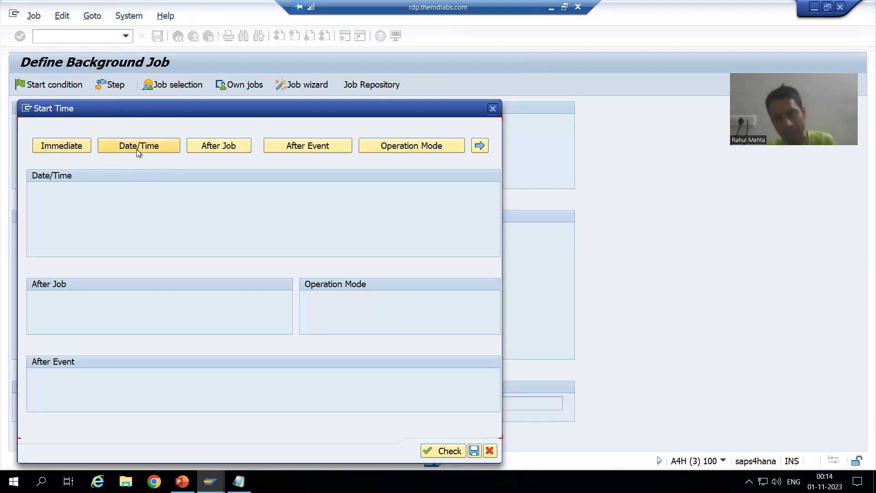
pyautogui.click(71, 145)
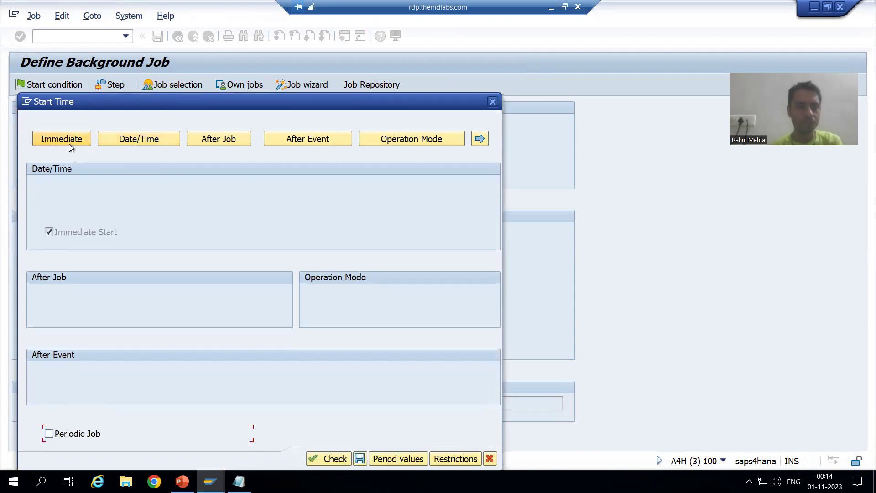
pyautogui.click(360, 458)
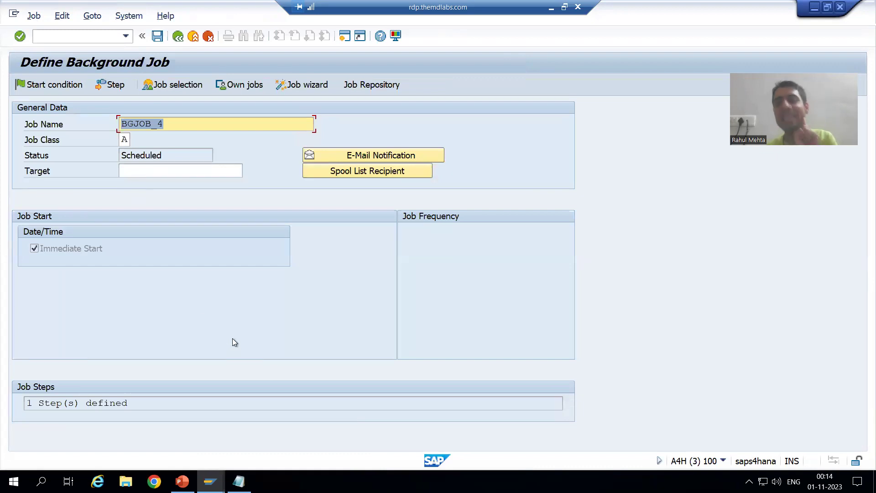
pyautogui.click(157, 37)
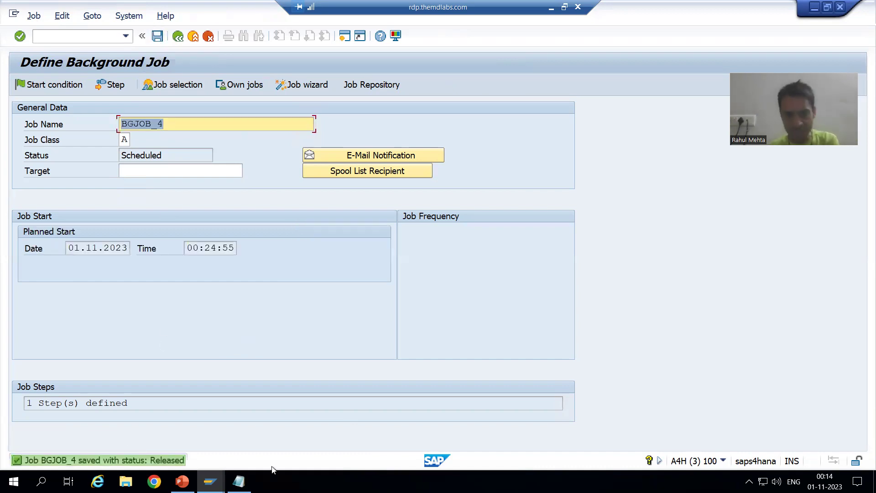
# Step: Refresh the job overview and display the spool output of the finished BGJOB_4 run
pyautogui.hotkey('shift', 'F4')
pyautogui.click(28, 87)
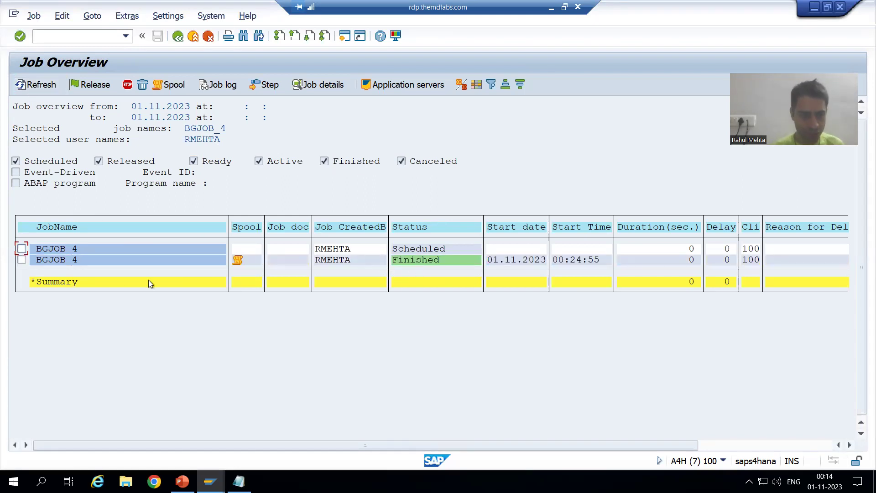
pyautogui.click(21, 259)
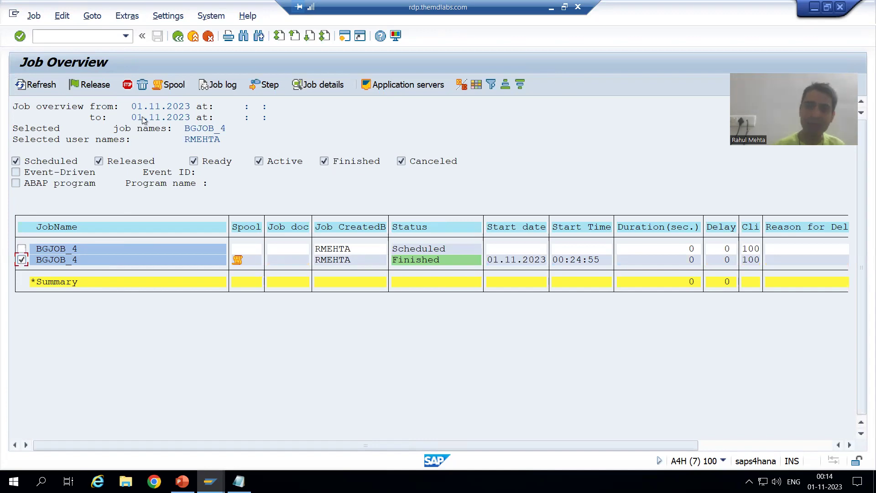
pyautogui.click(167, 85)
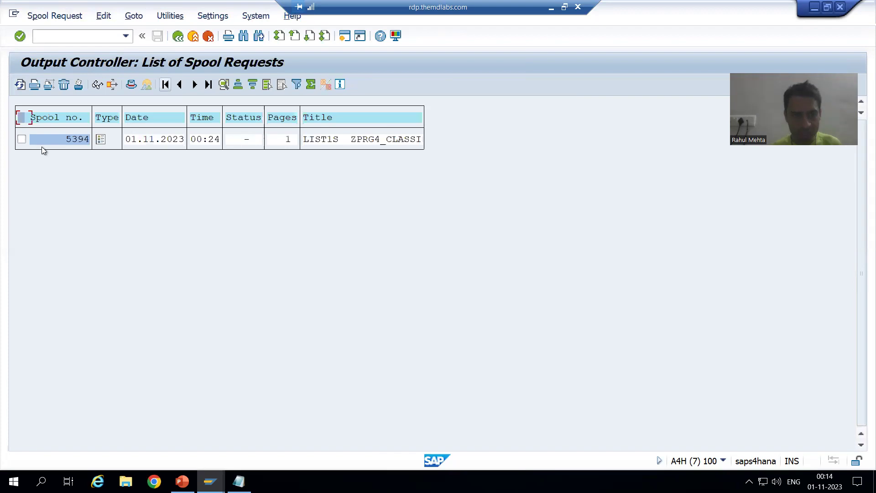
pyautogui.click(22, 139)
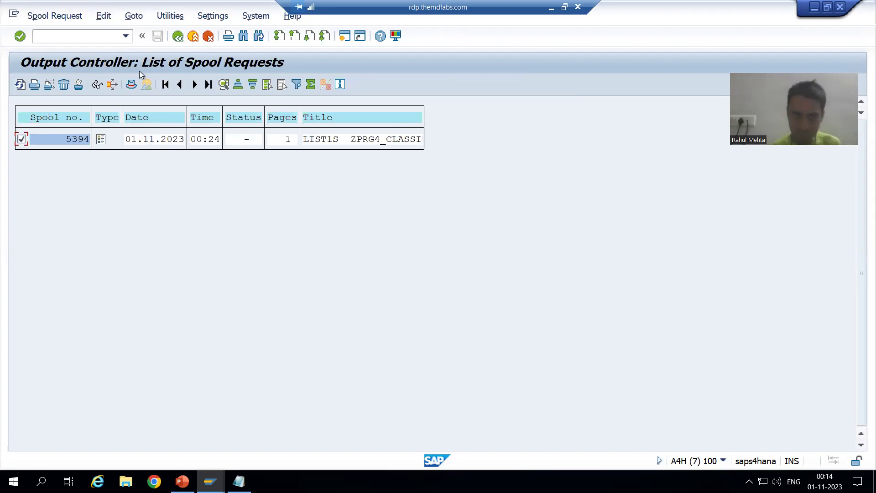
pyautogui.click(178, 40)
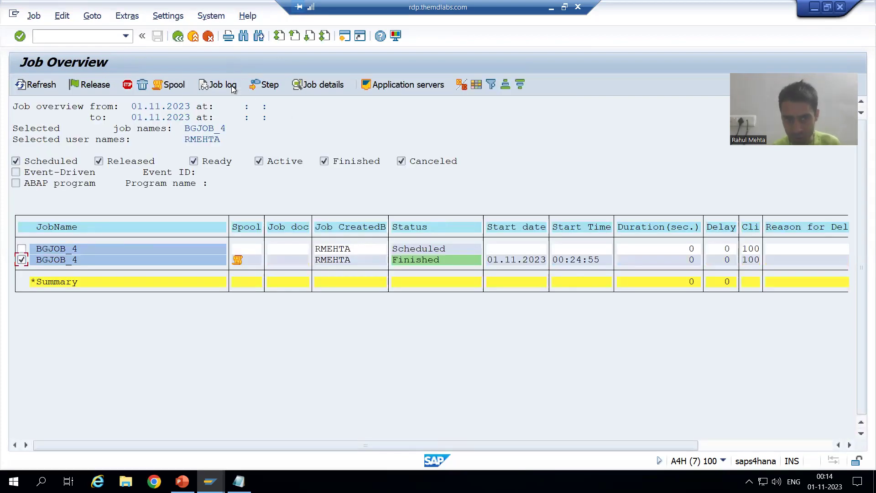
pyautogui.click(162, 86)
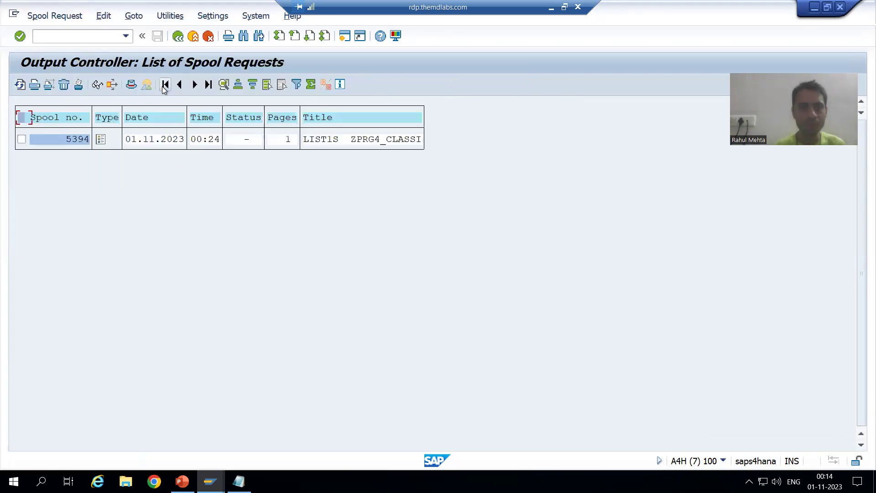
pyautogui.click(21, 139)
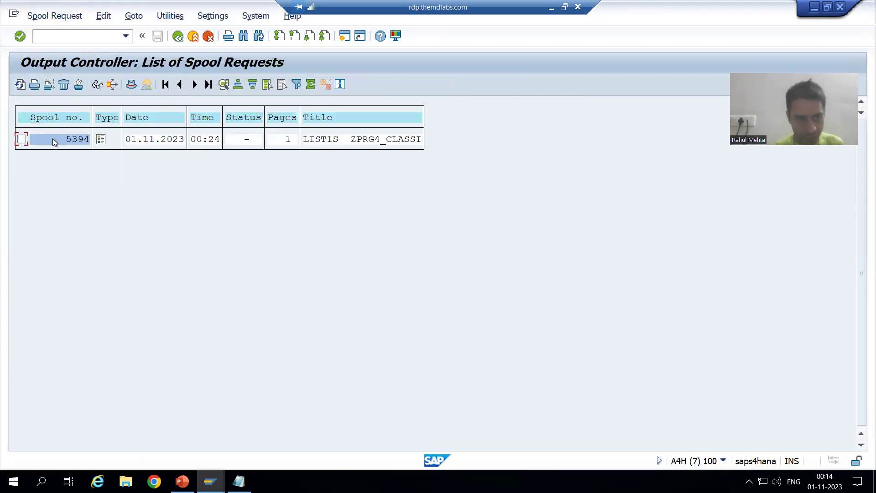
pyautogui.click(101, 141)
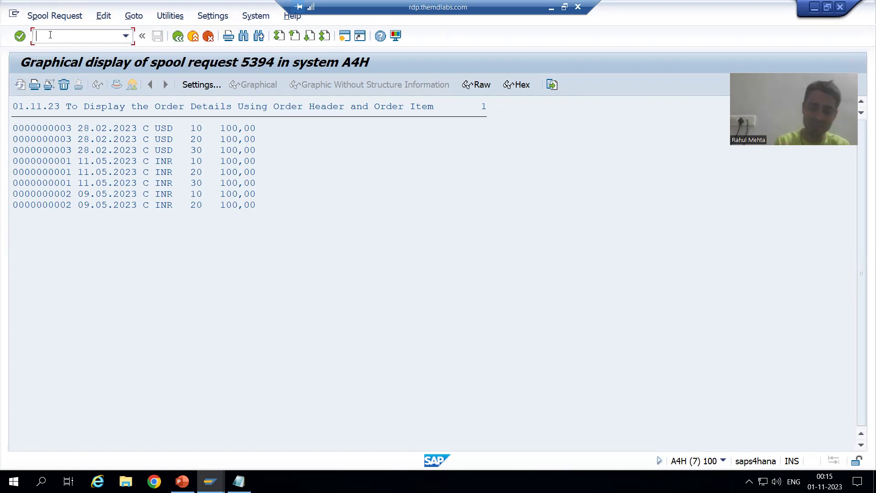
# Step: Start a new job definition in transaction SM36 named BGJOB_5 and open its spool list recipient settings
pyautogui.write('/n')
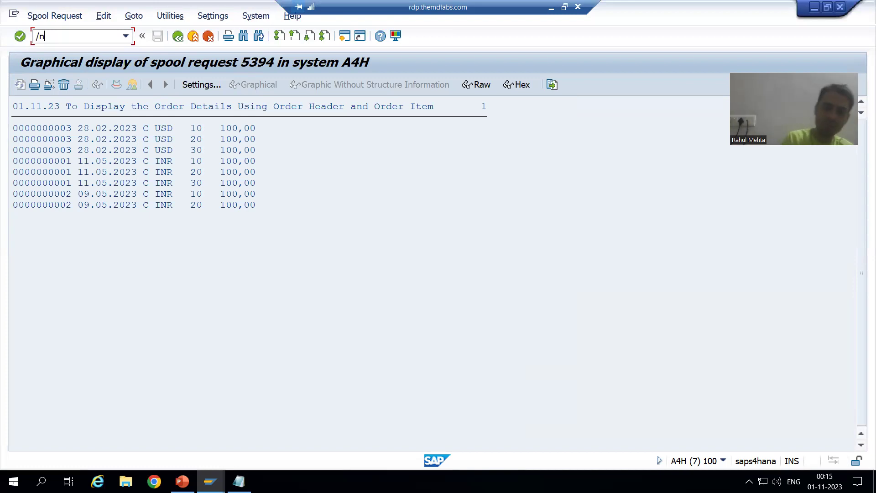
pyautogui.write('sm36')
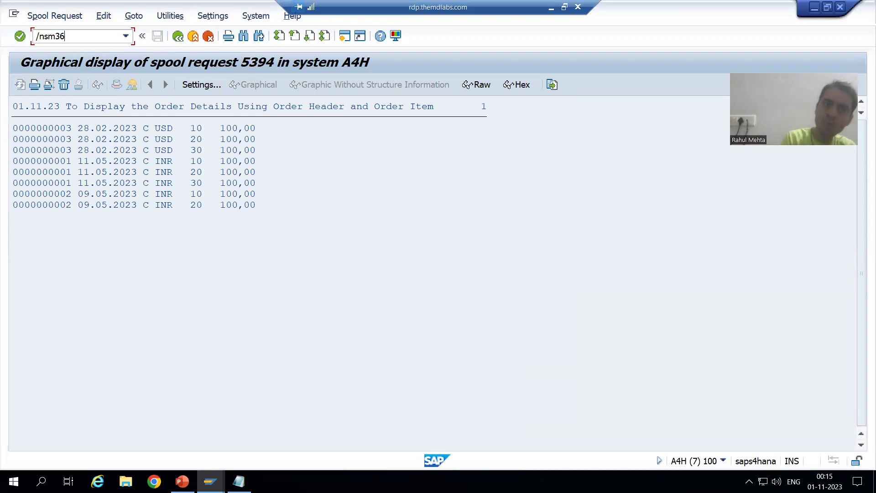
pyautogui.press('Return')
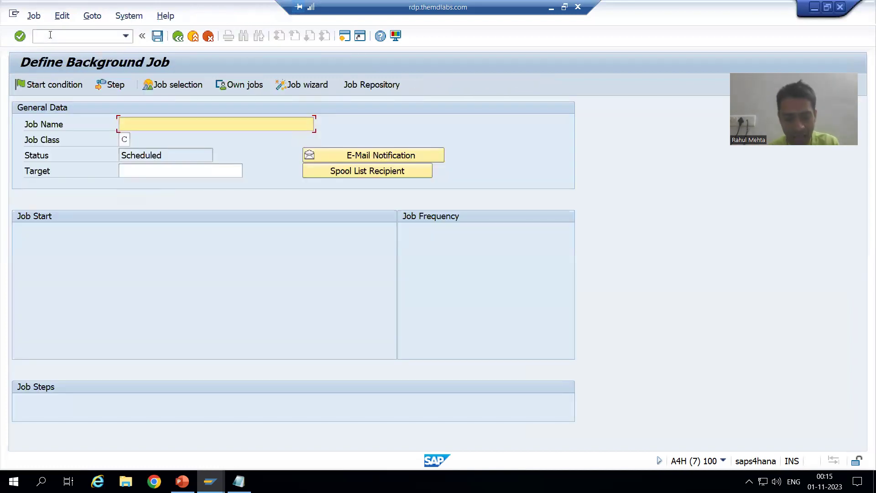
pyautogui.click(145, 124)
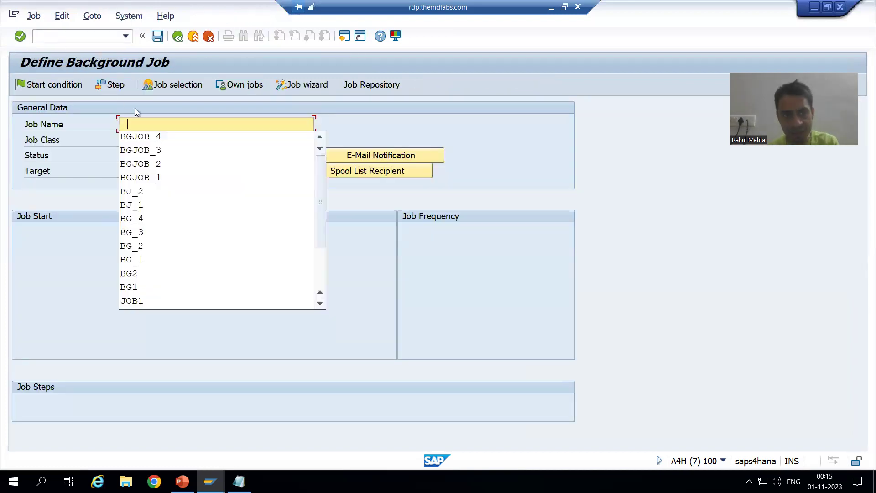
pyautogui.click(154, 138)
pyautogui.press('BackSpace')
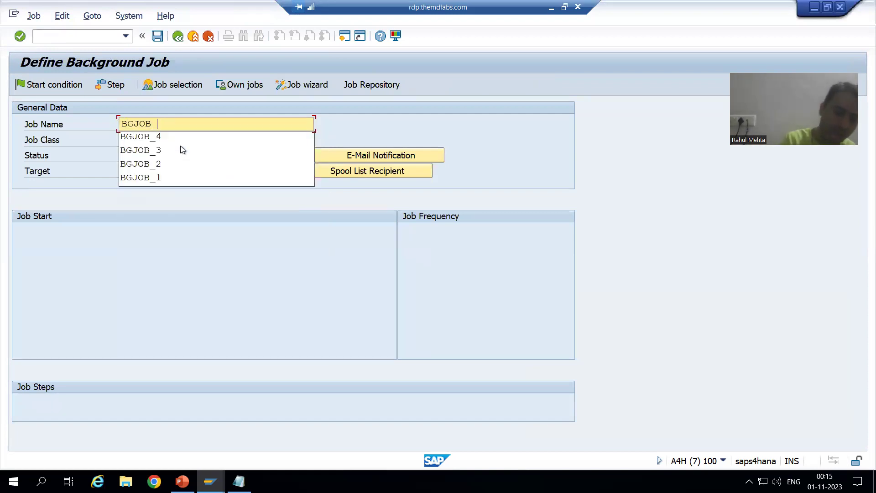
pyautogui.write('5')
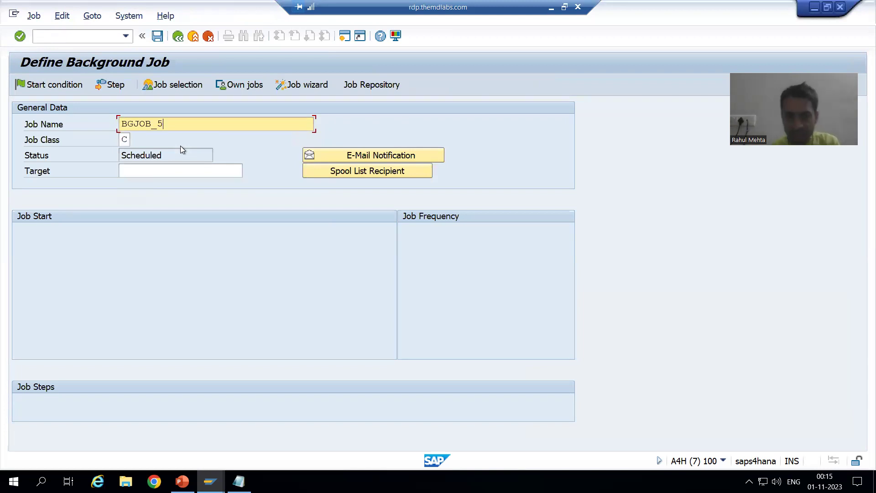
pyautogui.click(371, 172)
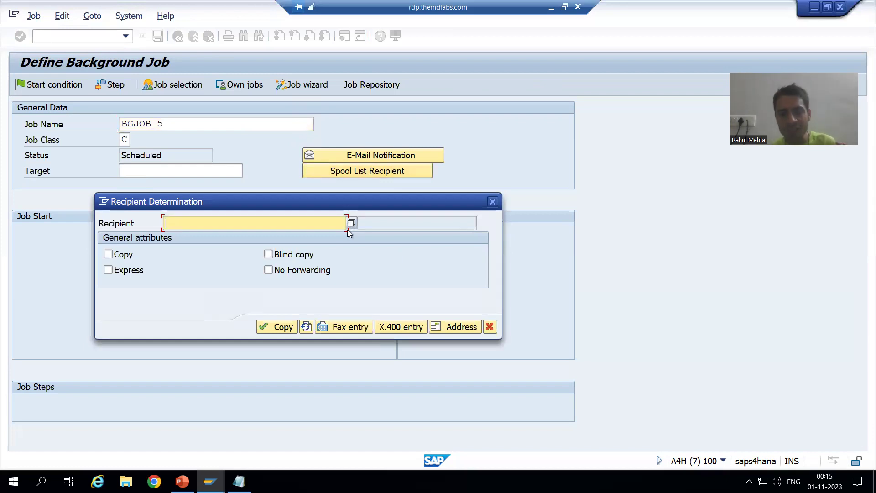
pyautogui.click(351, 223)
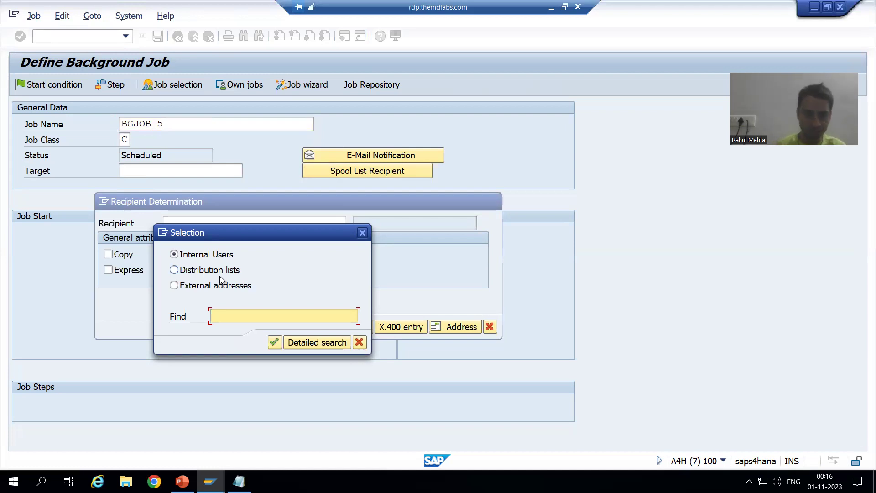
pyautogui.click(291, 342)
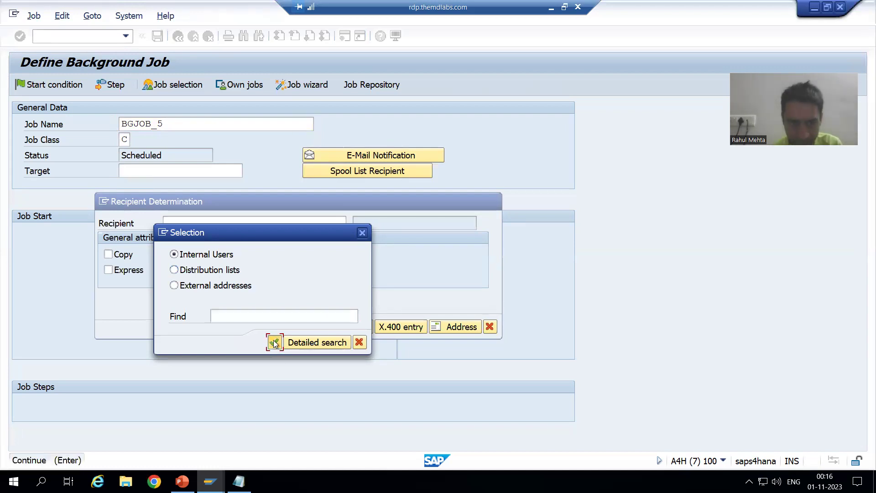
pyautogui.click(374, 170)
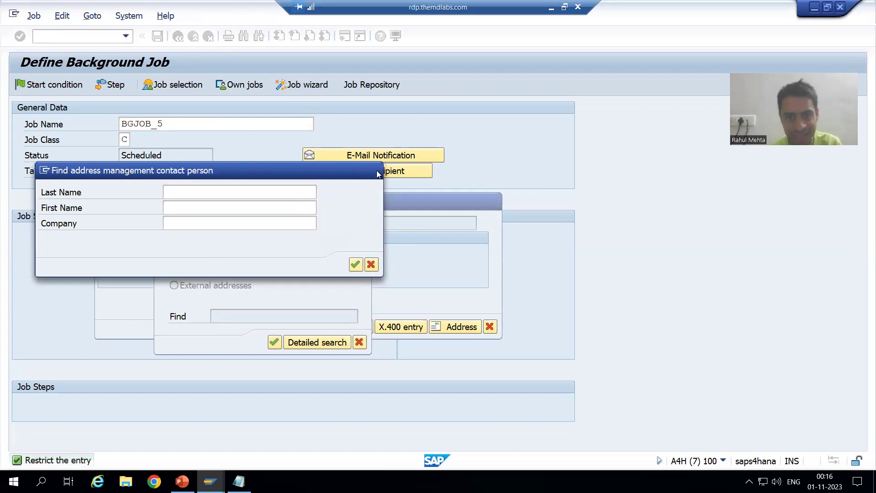
pyautogui.click(362, 233)
# Step: Enter the job owner's user ID as the spool list recipient and copy it into the job
pyautogui.click(188, 222)
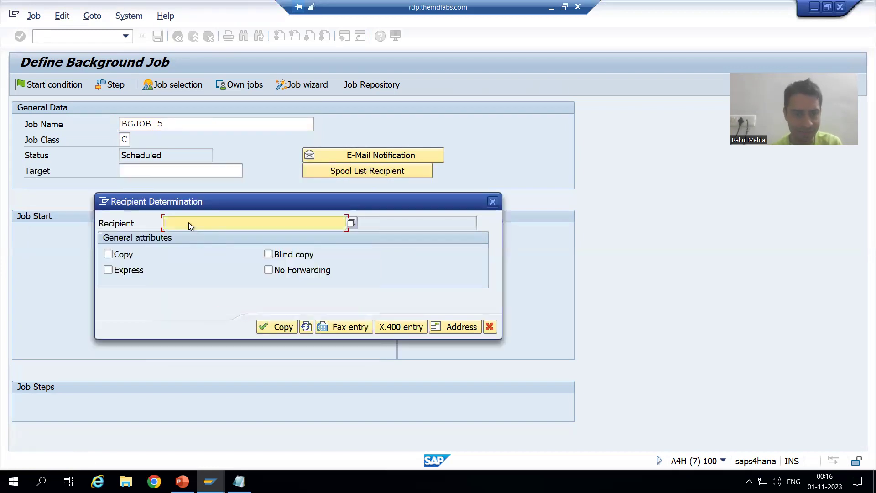
pyautogui.write('RMEHTA')
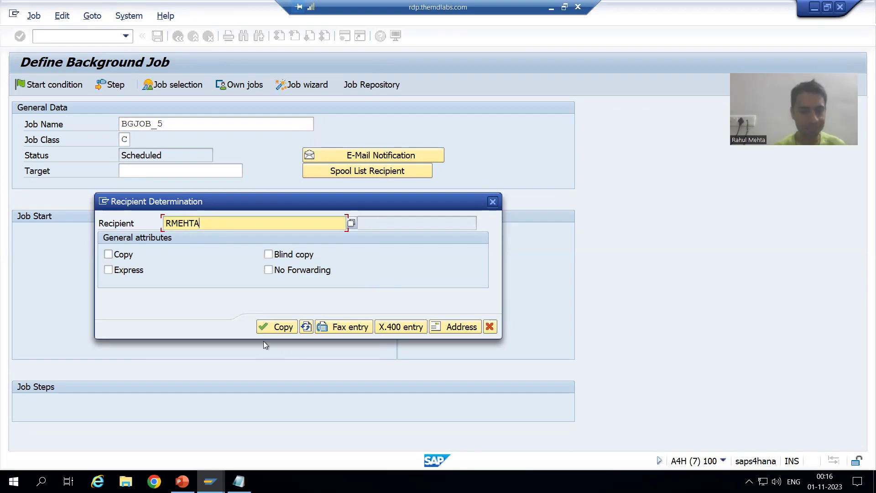
pyautogui.click(279, 330)
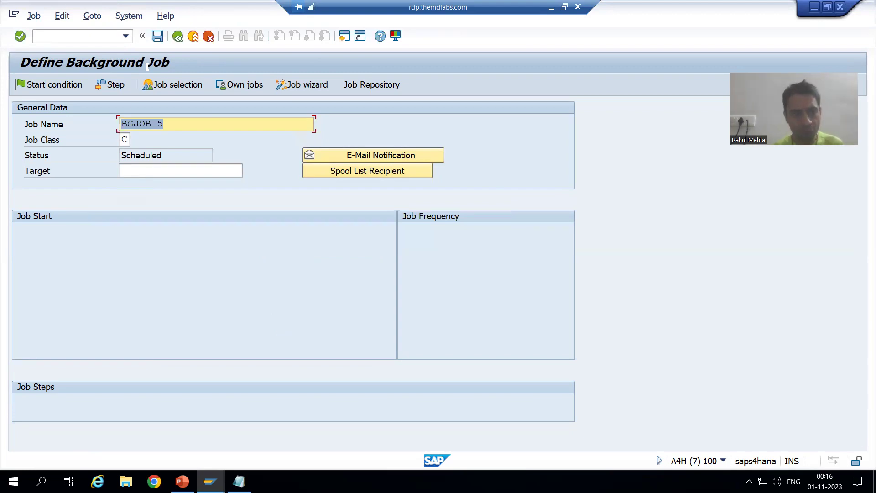
# Step: Create a step for ABAP program ZPRG4_CLASSICAL_REPORT_2_TABLE with variant ORD2, language EN, and save job BGJOB_5
pyautogui.click(156, 39)
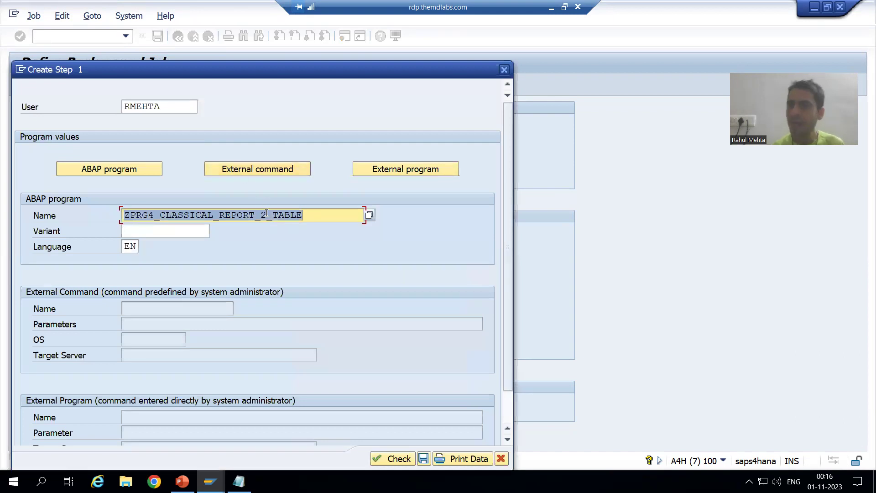
pyautogui.click(172, 232)
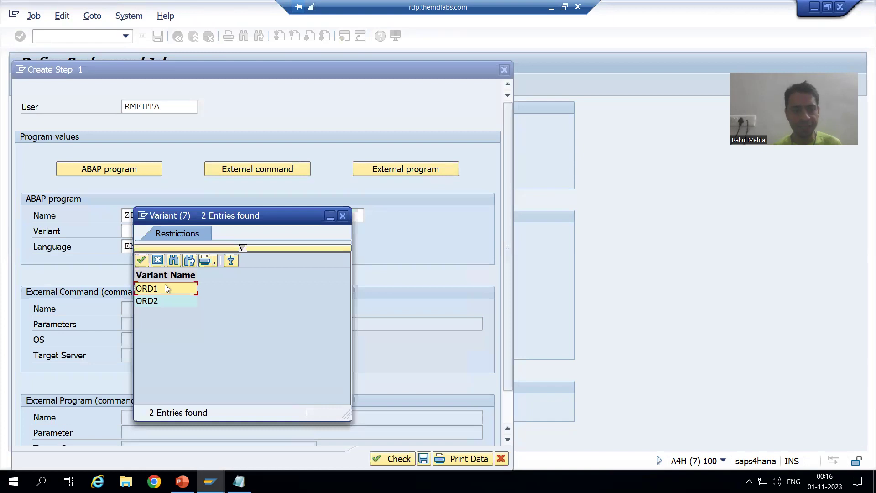
pyautogui.doubleClick(155, 300)
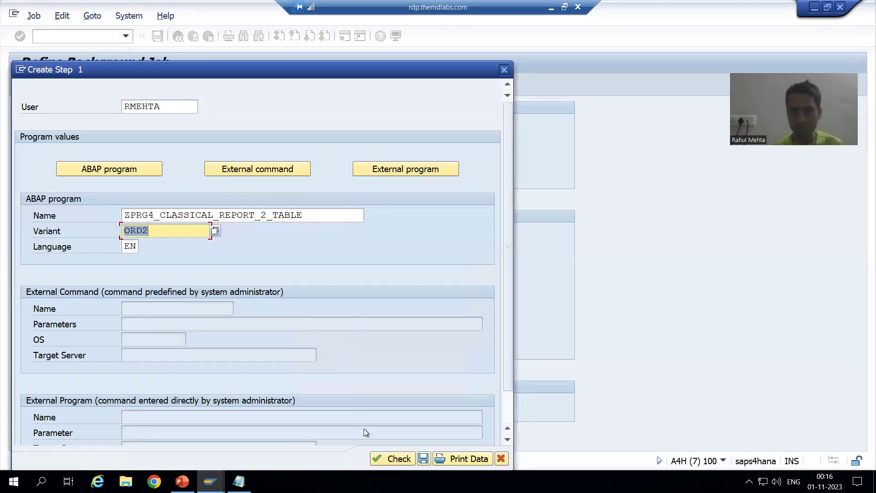
pyautogui.click(424, 459)
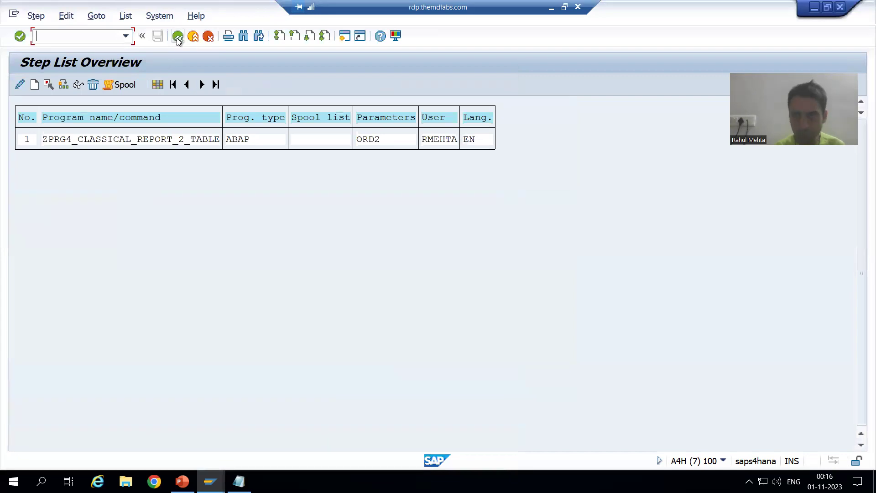
pyautogui.click(178, 39)
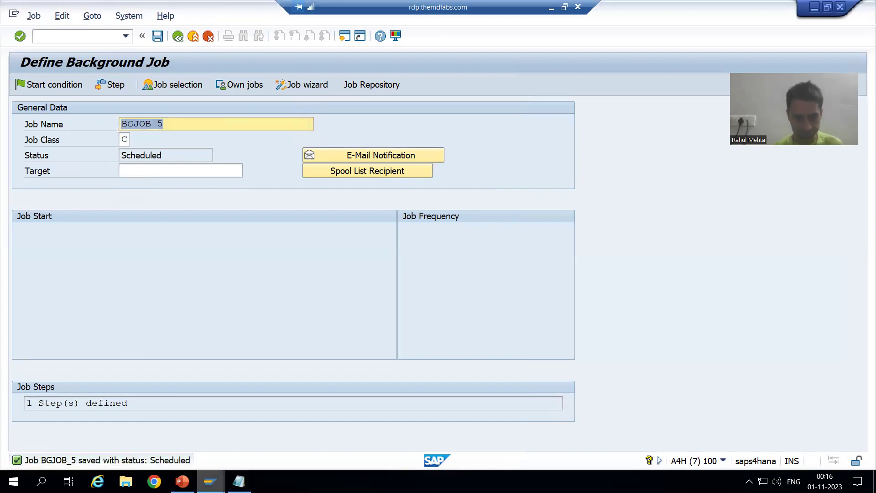
# Step: Switch to the job selection session and list the jobs named BGJOB_5
pyautogui.click(209, 481)
pyautogui.click(363, 450)
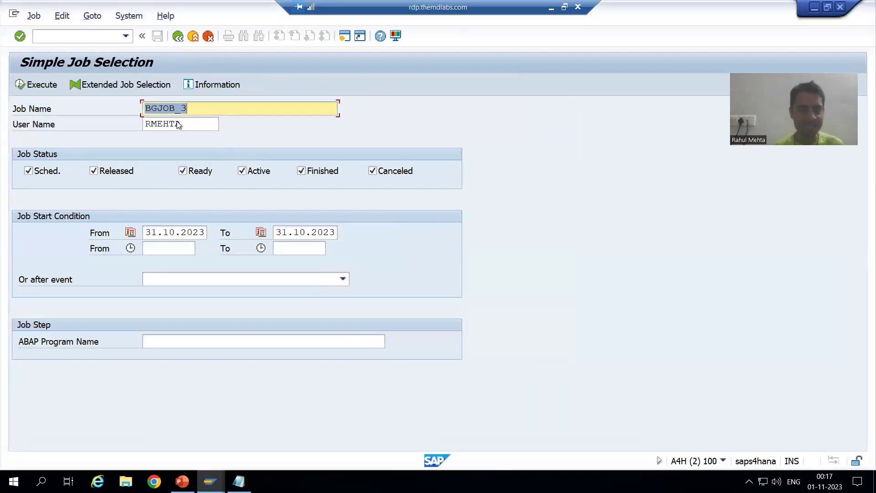
pyautogui.click(196, 112)
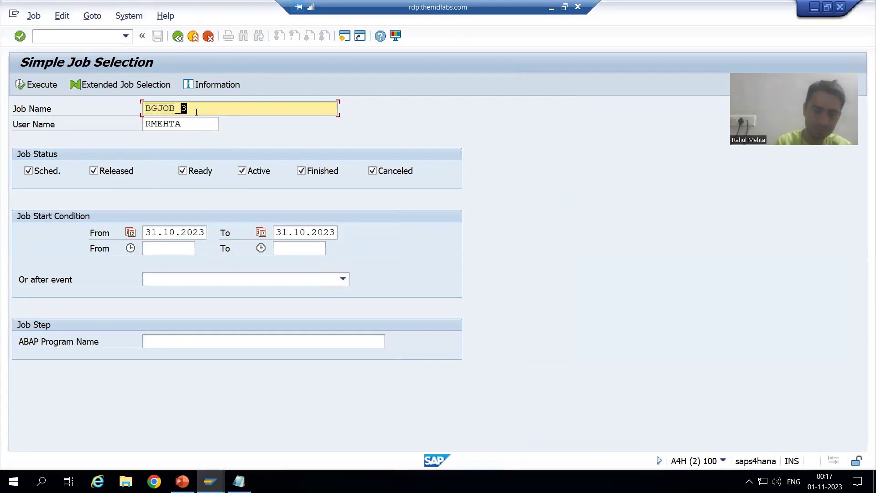
pyautogui.write('5')
pyautogui.click(27, 79)
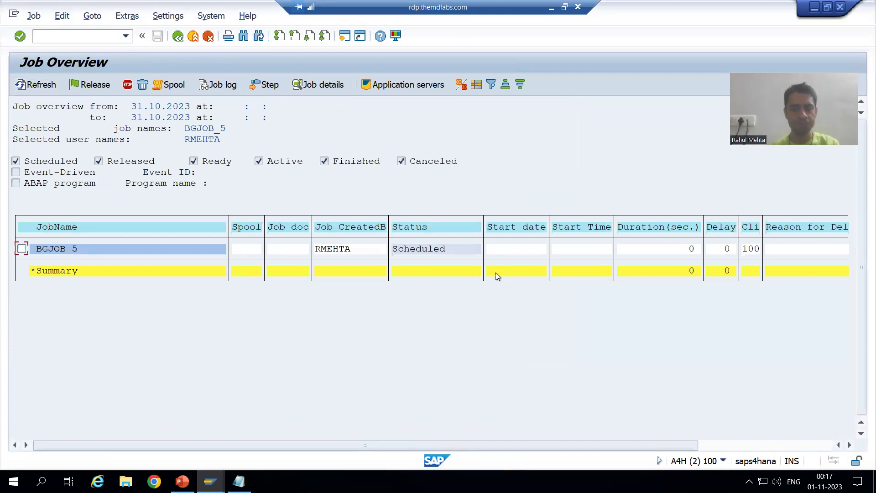
# Step: Return to the BGJOB_5 definition, set its start condition to immediate, and save the job
pyautogui.hotkey('alt', 'Tab')
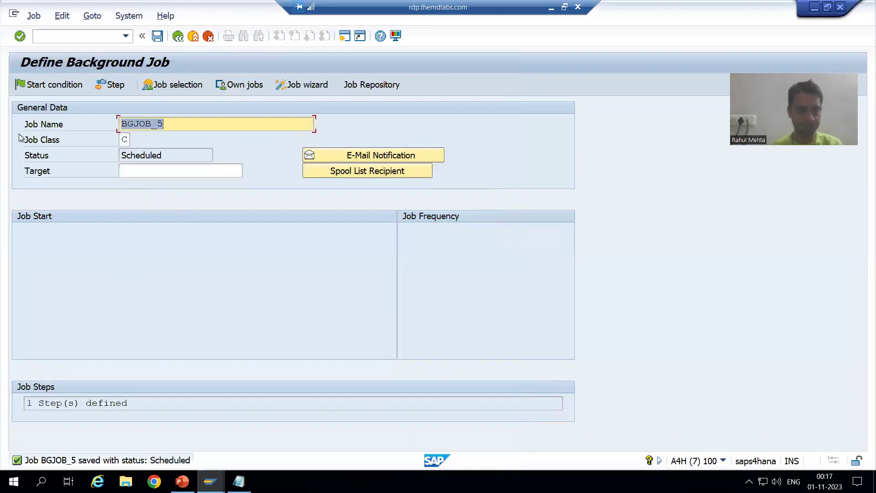
pyautogui.click(42, 85)
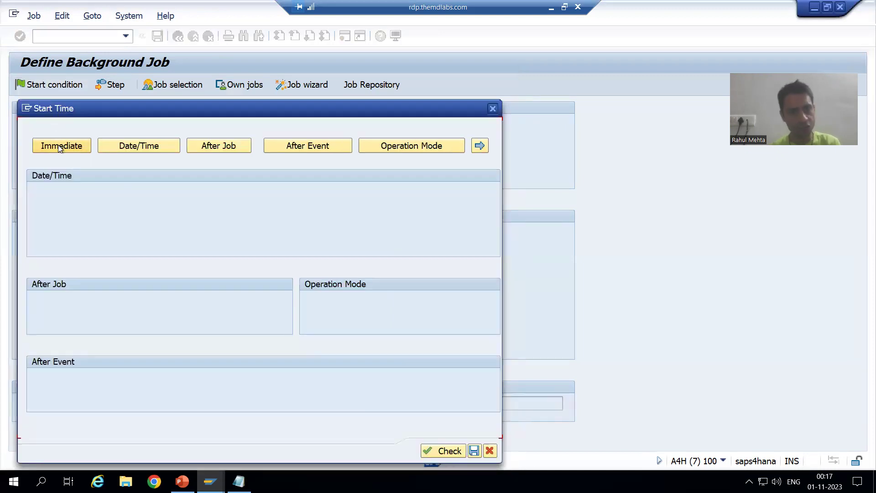
pyautogui.click(59, 146)
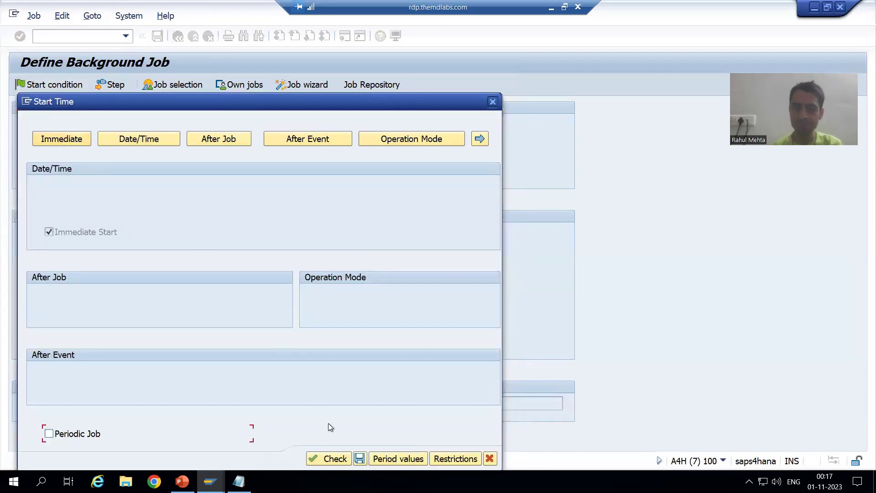
pyautogui.click(359, 459)
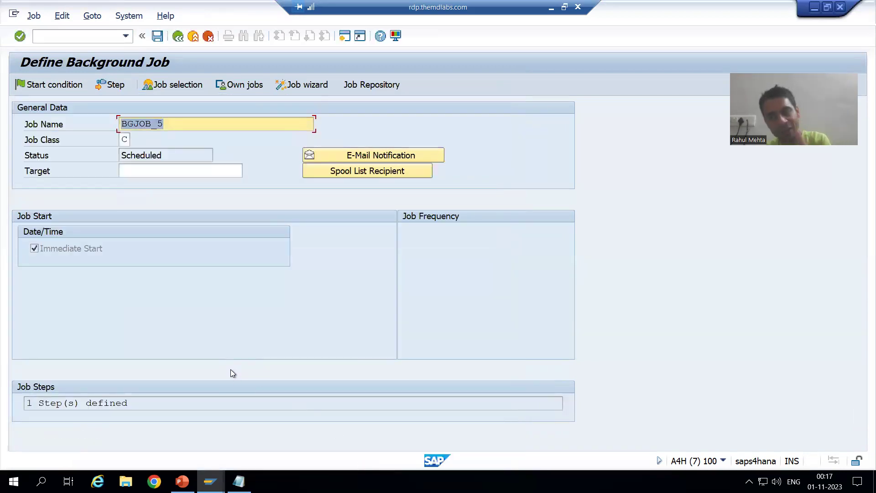
pyautogui.click(155, 40)
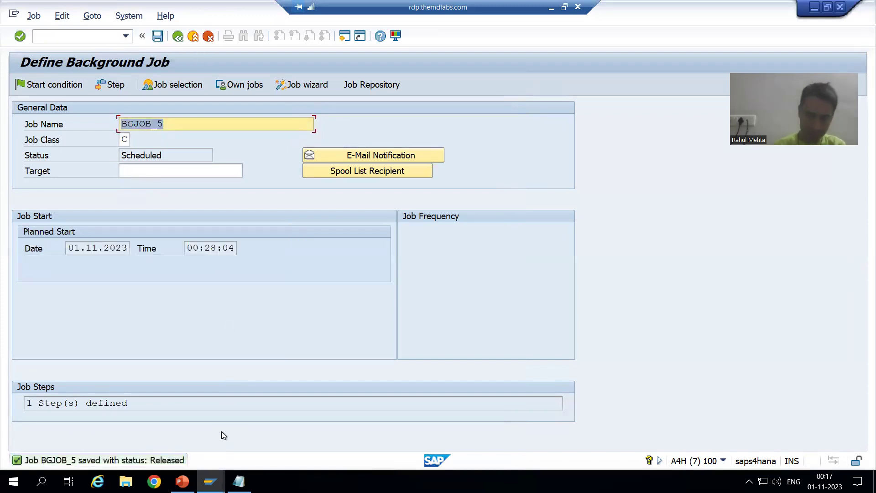
# Step: Switch to the session holding the BGJOB_4 definition and open transaction SM37 there in place of it
pyautogui.hotkey('alt', 'Tab')
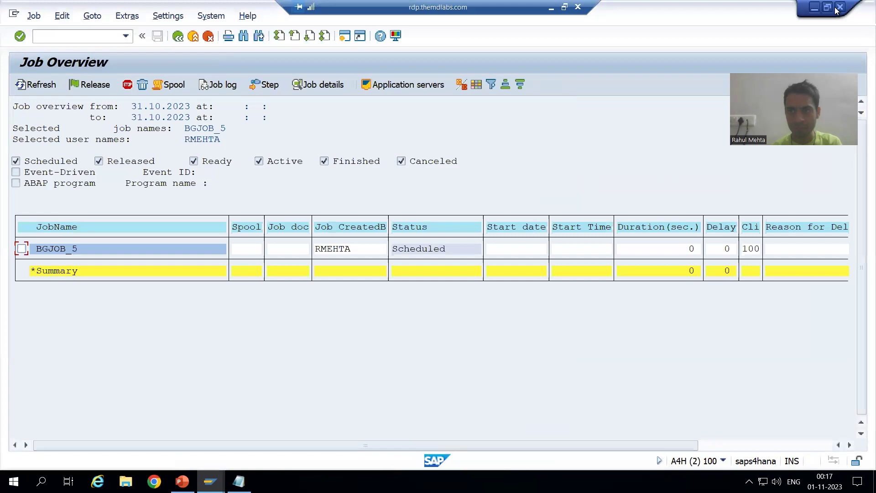
pyautogui.hotkey('alt', 'Tab')
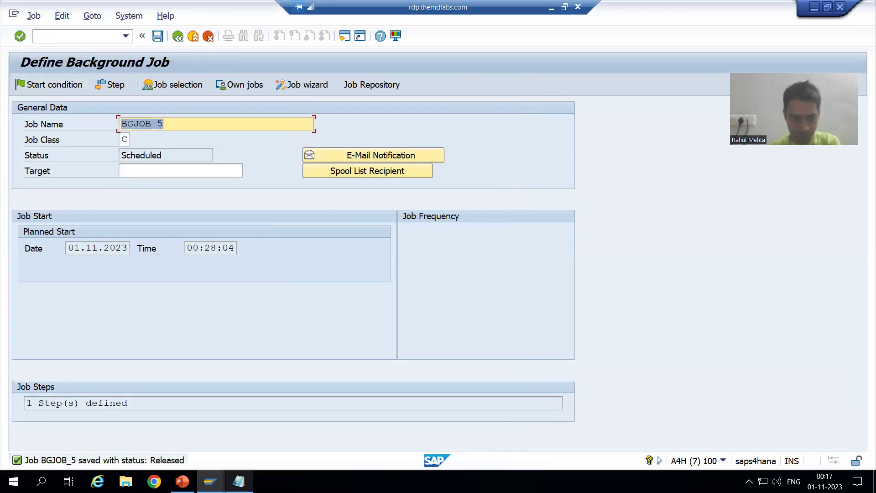
pyautogui.moveTo(513, 462)
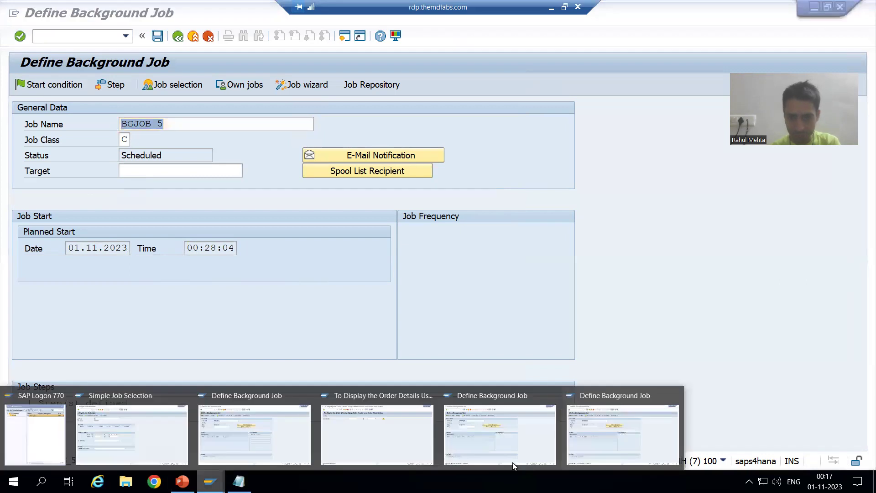
pyautogui.click(627, 436)
pyautogui.click(82, 38)
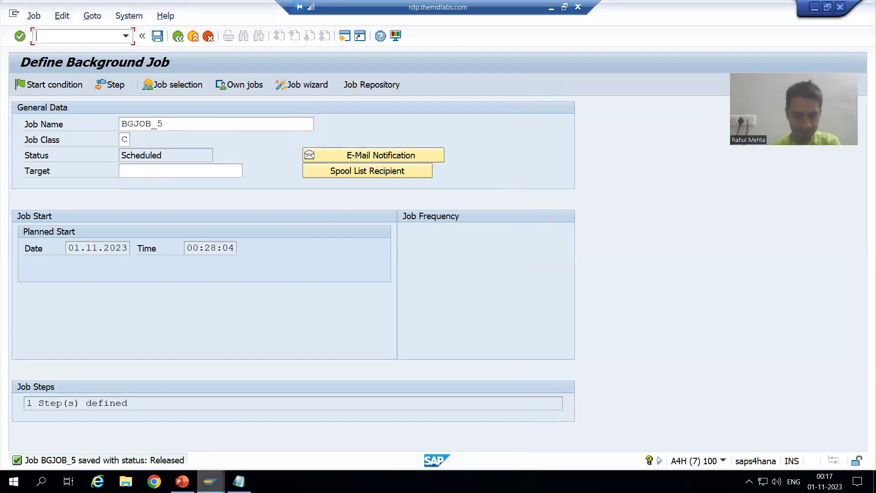
pyautogui.click(210, 481)
pyautogui.click(508, 425)
pyautogui.click(74, 36)
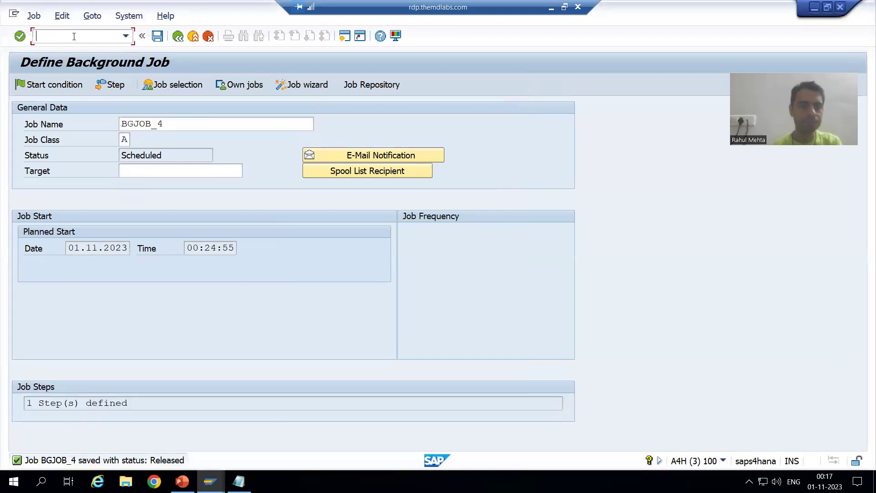
pyautogui.write('/nsm37')
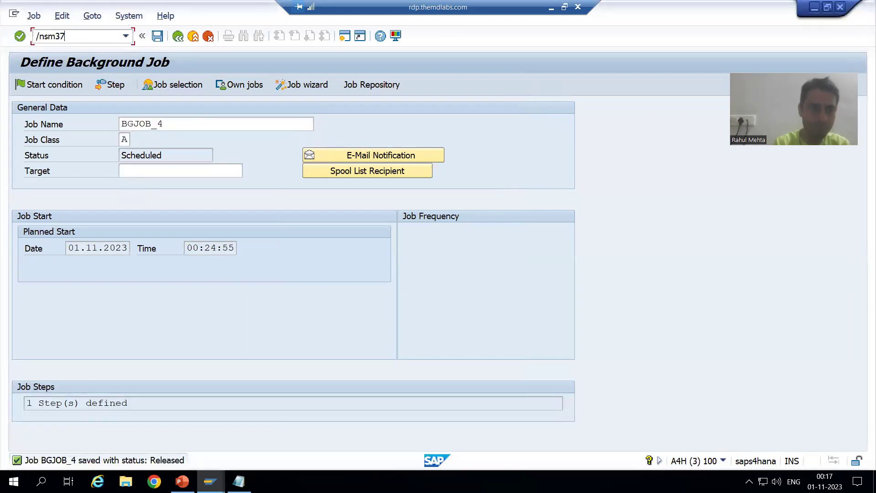
pyautogui.press('Return')
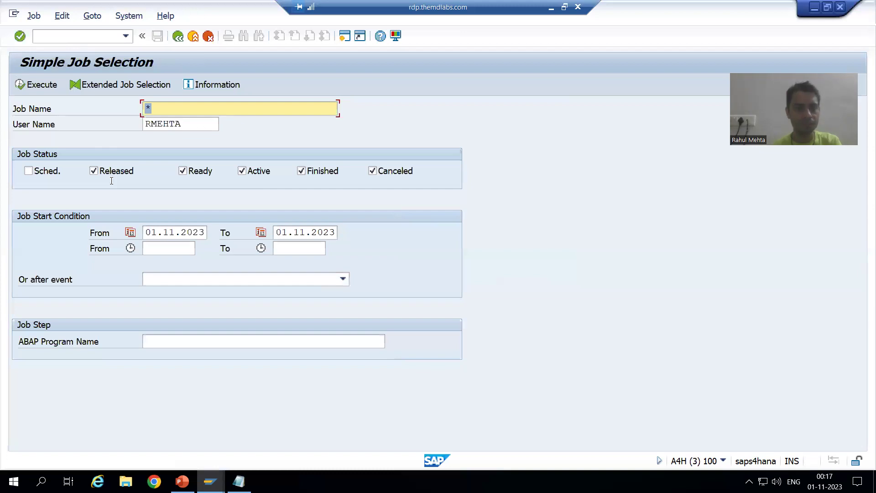
# Step: Include scheduled jobs in the status selection and list the jobs named BGJOB_5
pyautogui.click(33, 171)
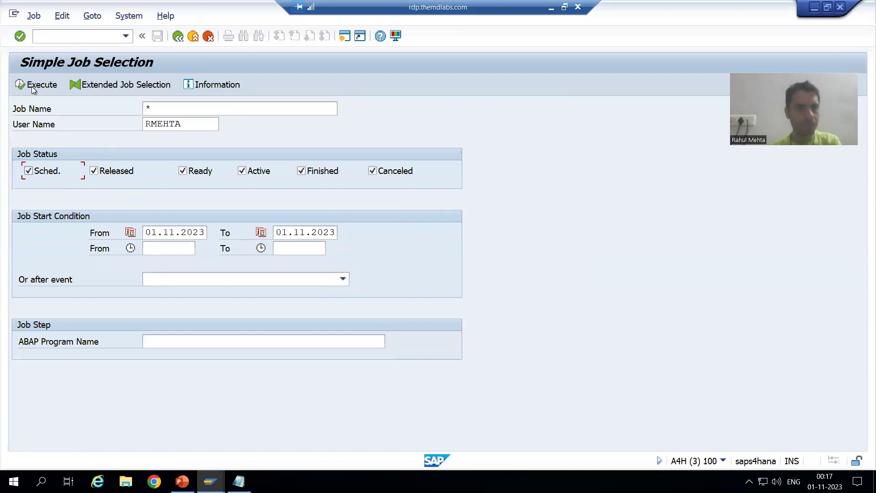
pyautogui.click(32, 87)
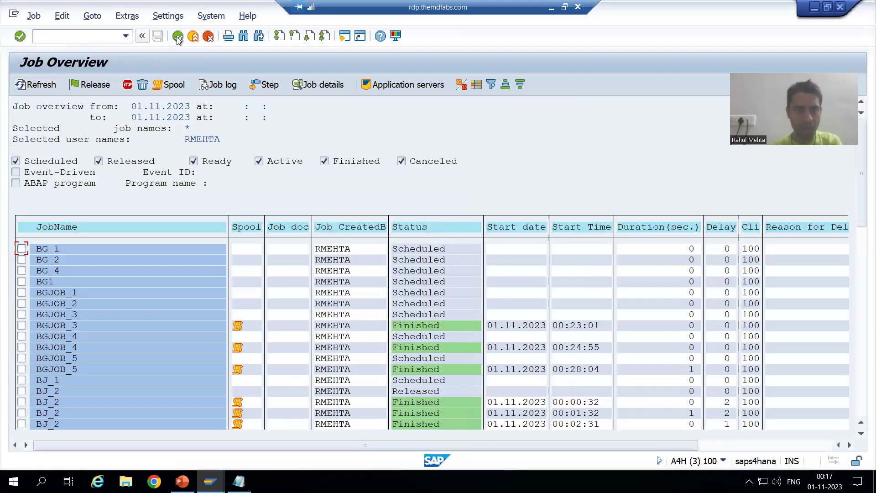
pyautogui.press('F3')
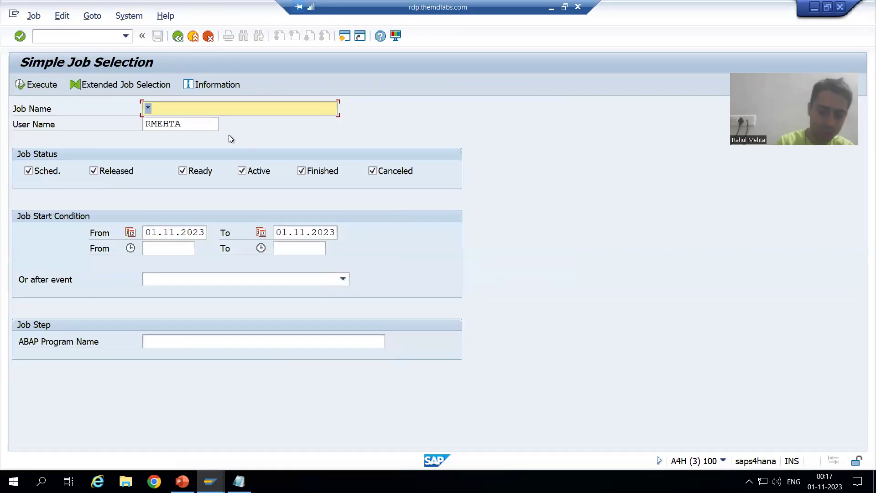
pyautogui.write('BGJOB_5')
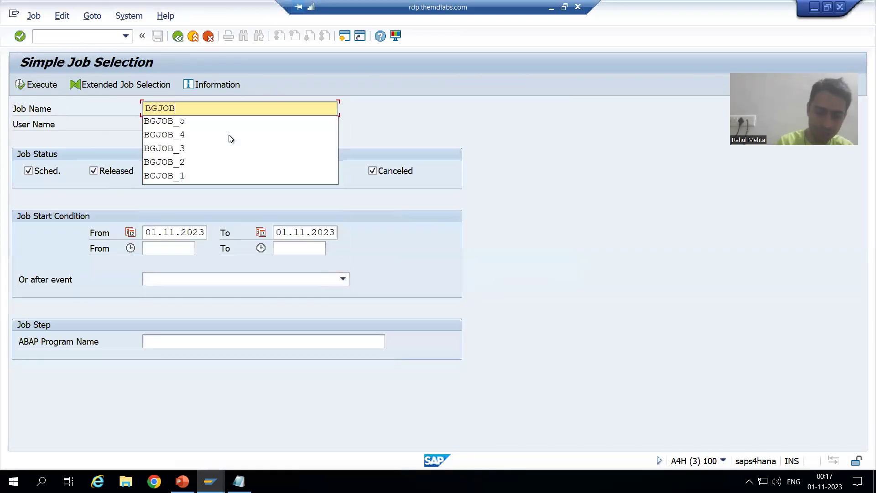
pyautogui.click(41, 84)
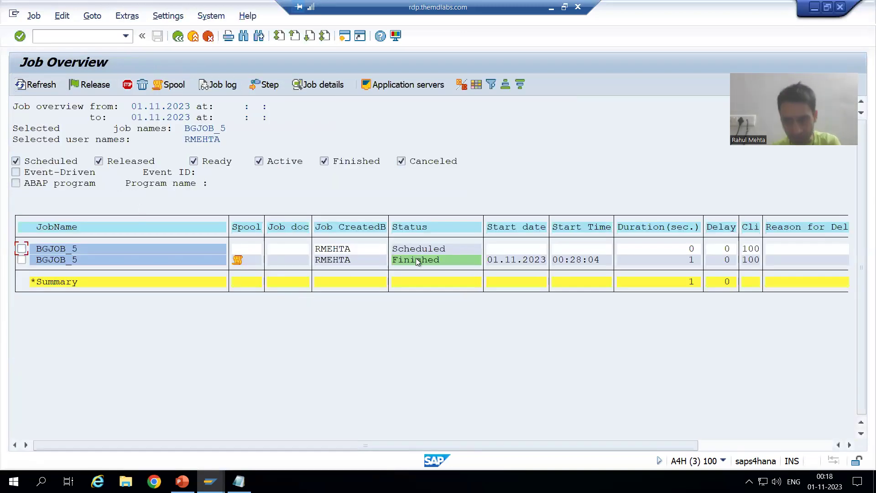
# Step: Display the spool output of the finished BGJOB_5 run
pyautogui.click(22, 260)
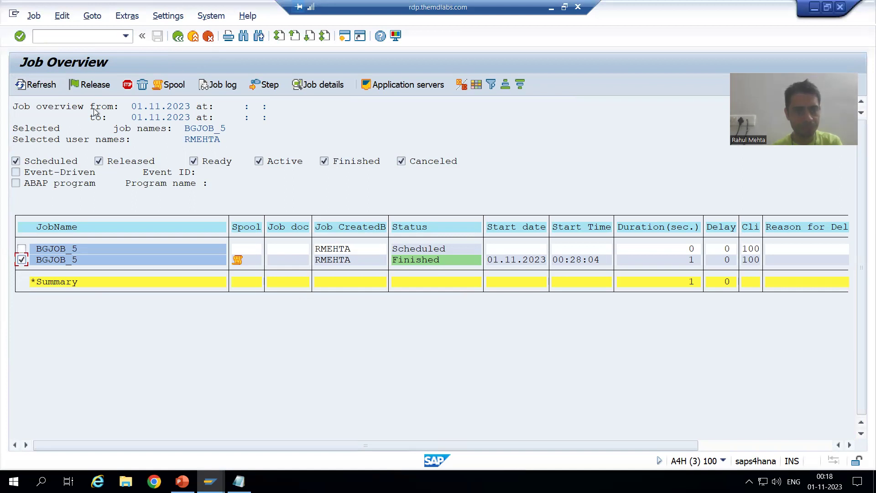
pyautogui.click(177, 86)
pyautogui.click(100, 139)
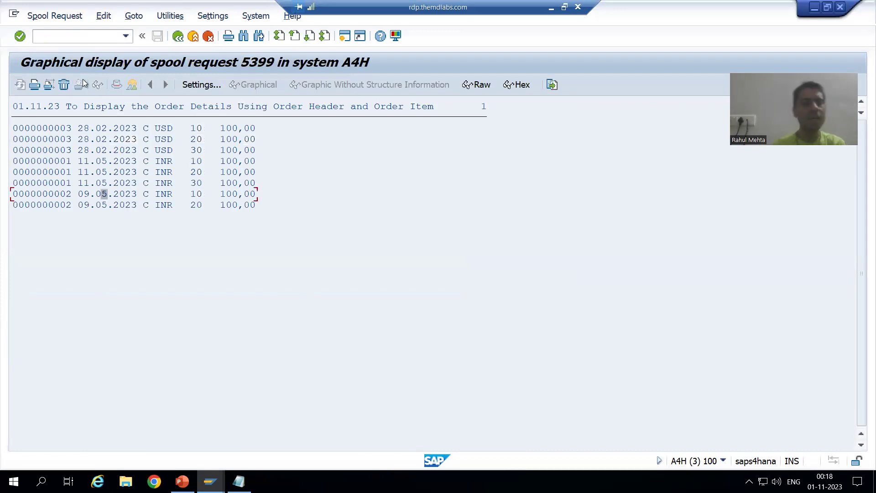
pyautogui.click(78, 34)
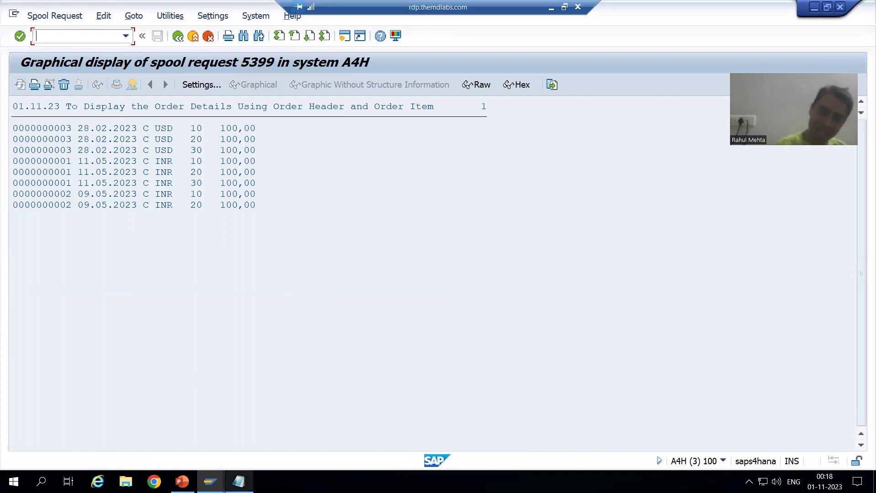
# Step: Switch to Notepad and add the note "SBWP ->SAP Business Workplace" below the existing lines, enlarging the text for readability
pyautogui.click(238, 481)
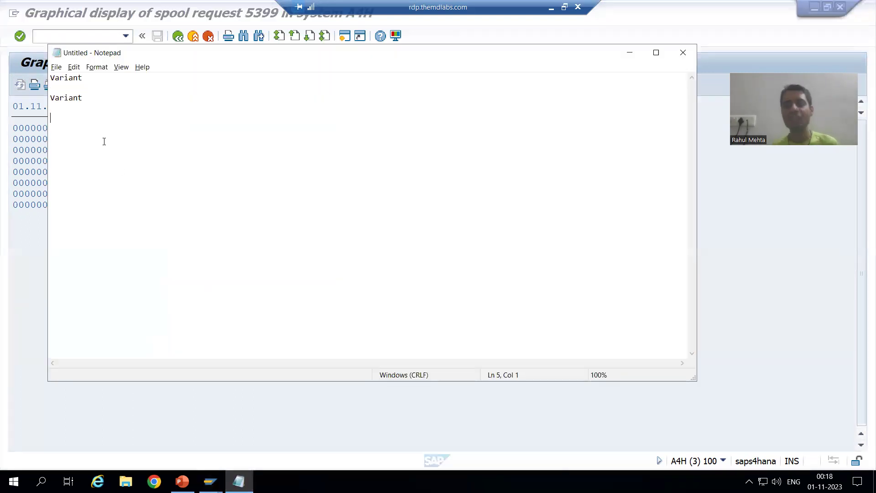
pyautogui.press('Return')
pyautogui.press('Return')
pyautogui.write('S')
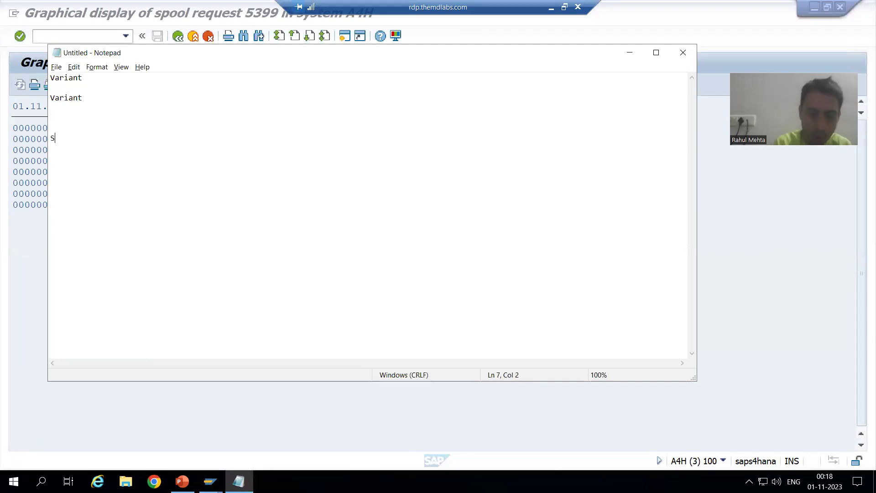
pyautogui.write('BWP -')
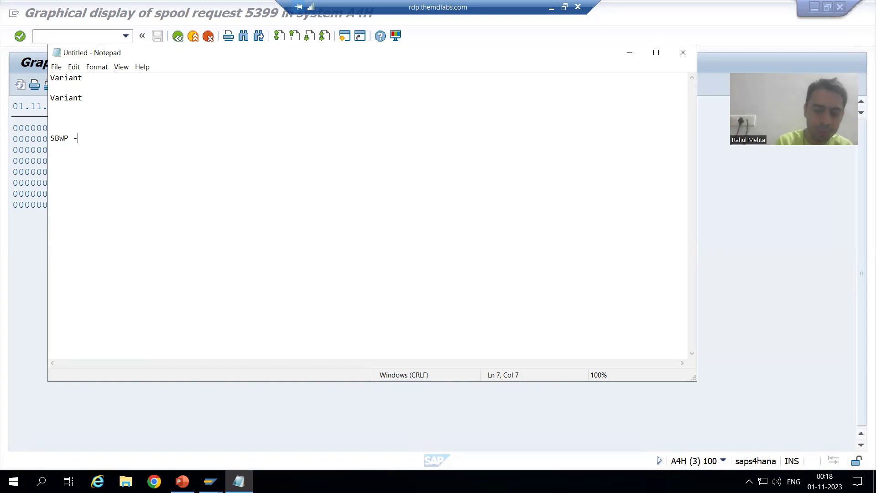
pyautogui.write('>')
pyautogui.keyDown('ctrl'); pyautogui.scroll(6, 151, 187); pyautogui.keyUp('ctrl')
pyautogui.write('B')
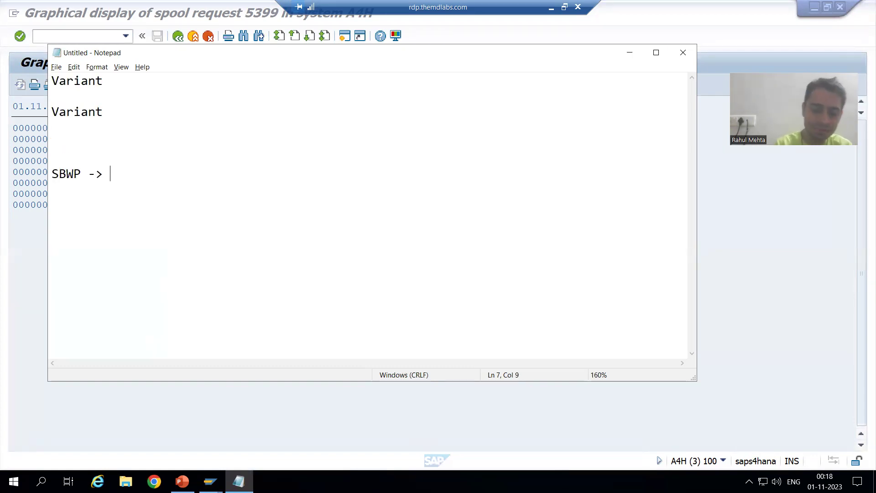
pyautogui.press('BackSpace')
pyautogui.press('BackSpace')
pyautogui.write('SAP Business Workp')
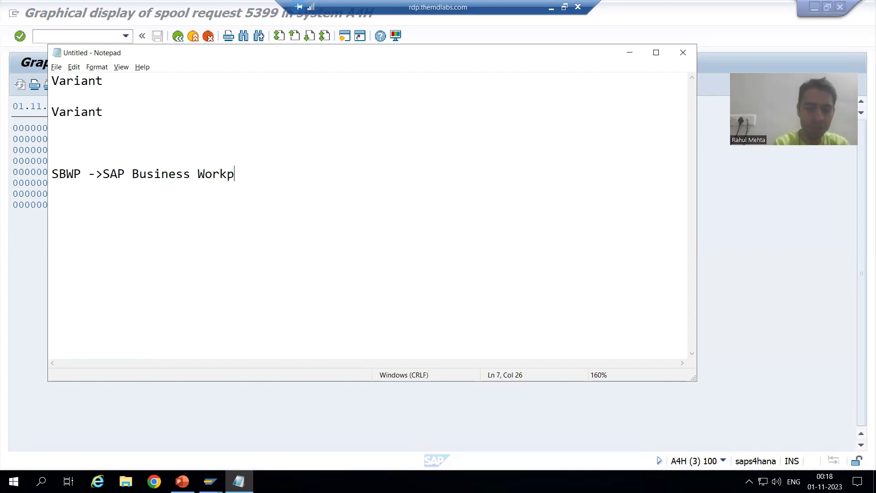
pyautogui.write('lace')
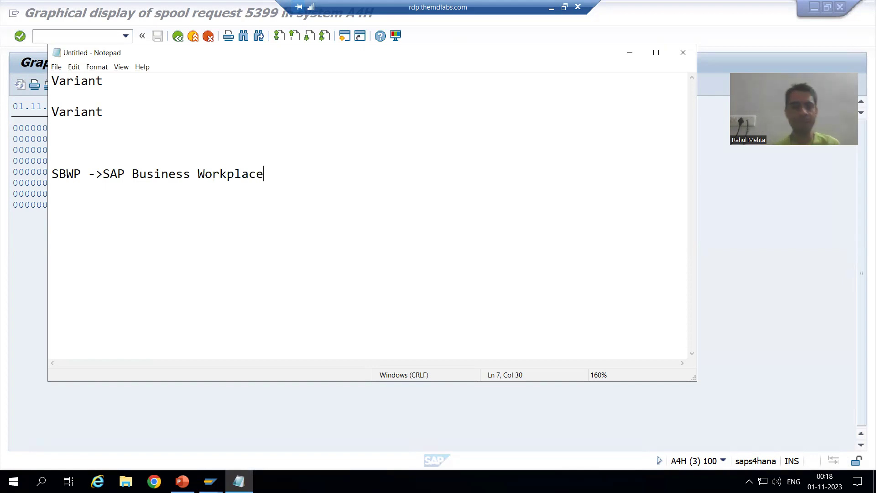
pyautogui.moveTo(81, 174); pyautogui.dragTo(48, 173)
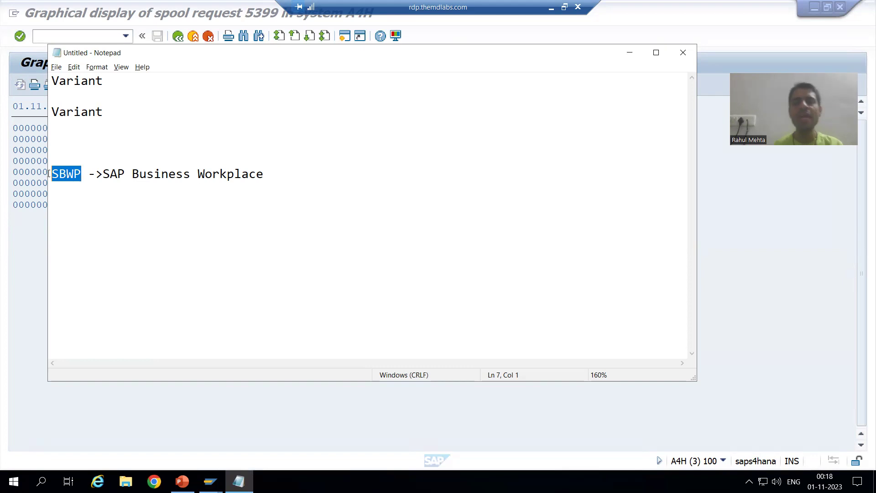
# Step: Return to the SAP spool display and open transaction SBWP in a new session
pyautogui.hotkey('alt', 'Tab')
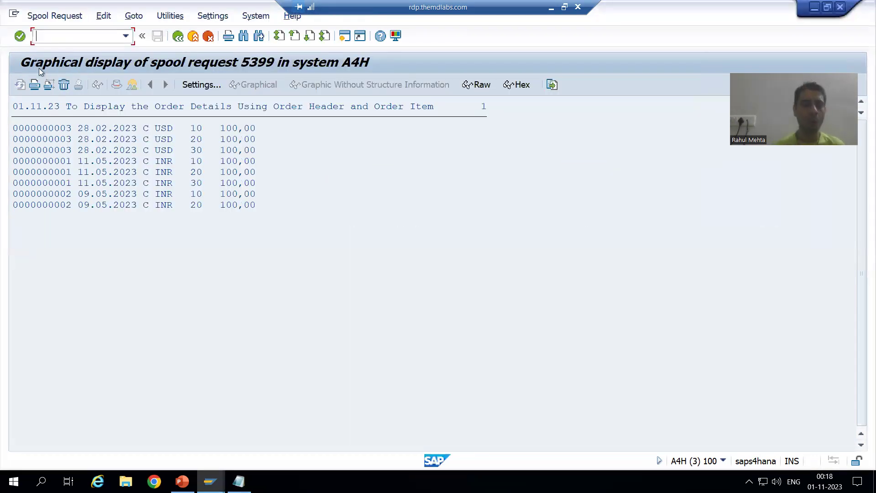
pyautogui.write('/')
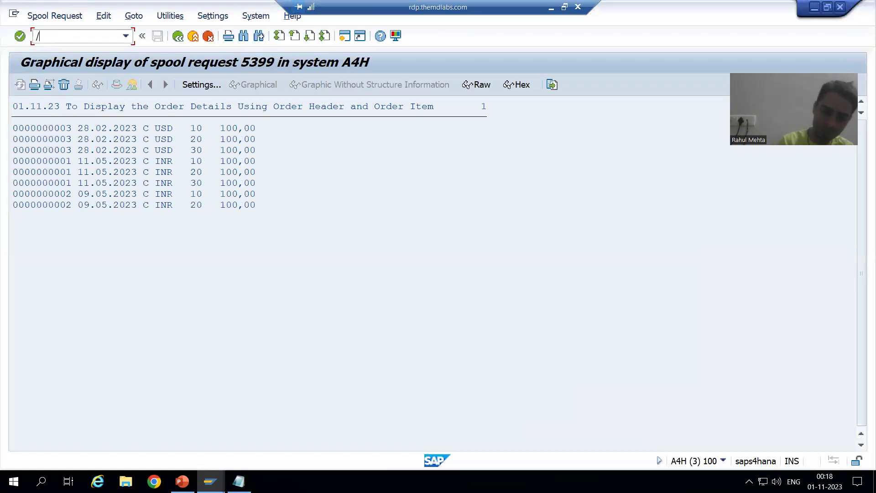
pyautogui.write('osp01')
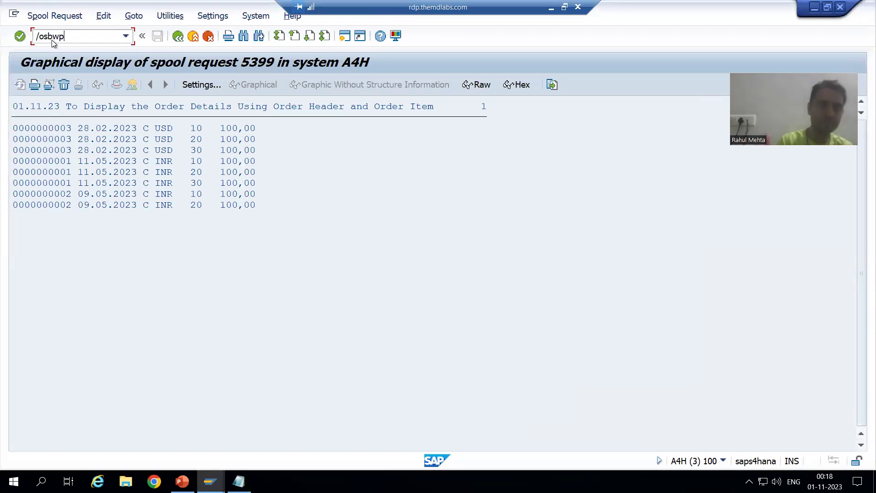
pyautogui.press('Return')
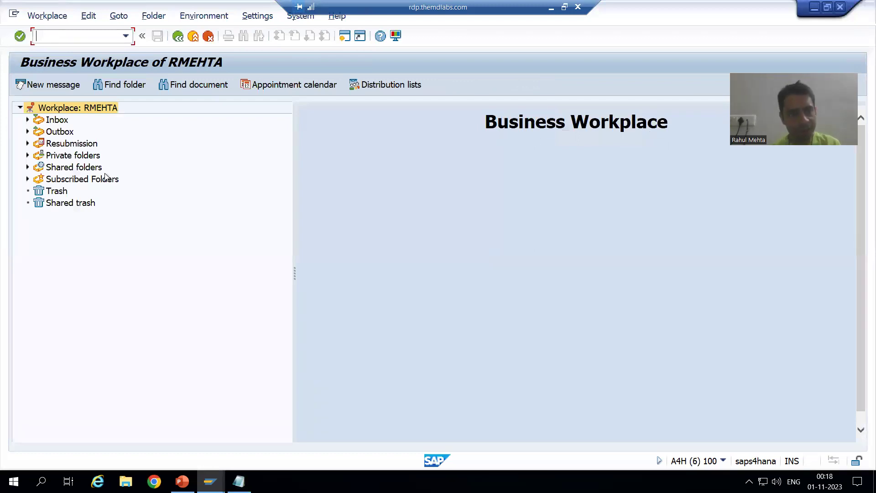
# Step: Open the unread inbox document "Job BGJOB_5, Step 1" and its attached spool list
pyautogui.click(28, 120)
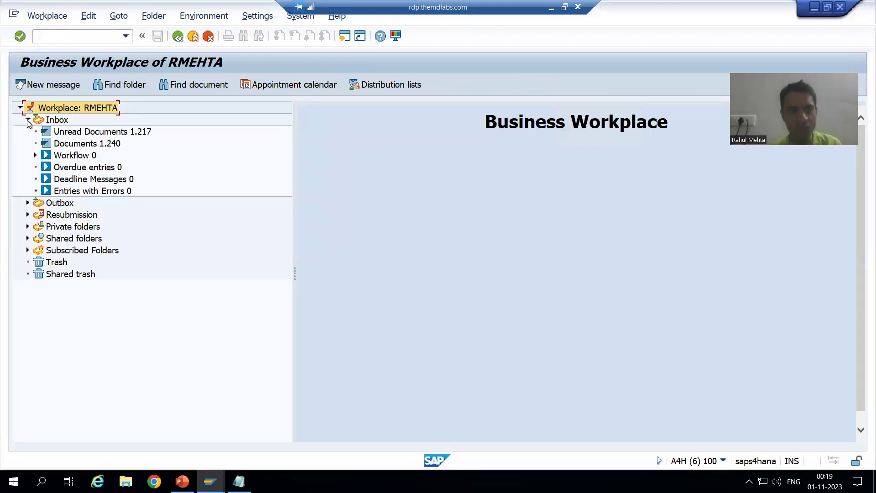
pyautogui.click(70, 132)
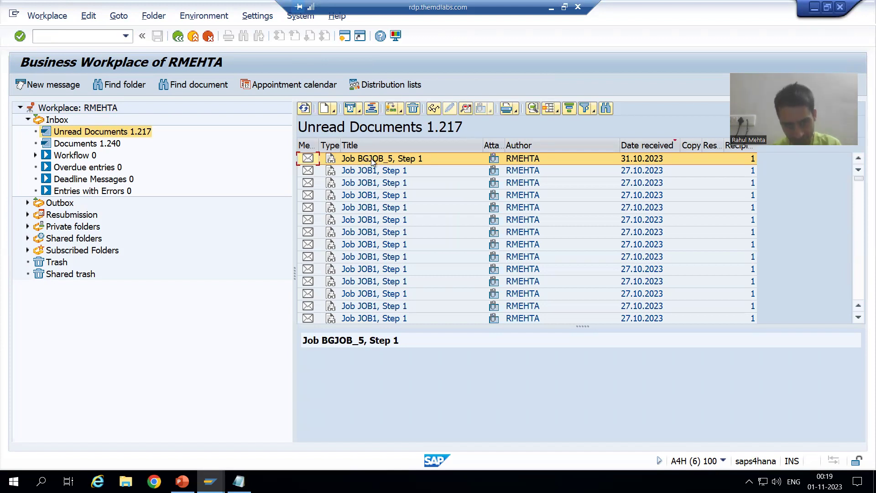
pyautogui.doubleClick(371, 158)
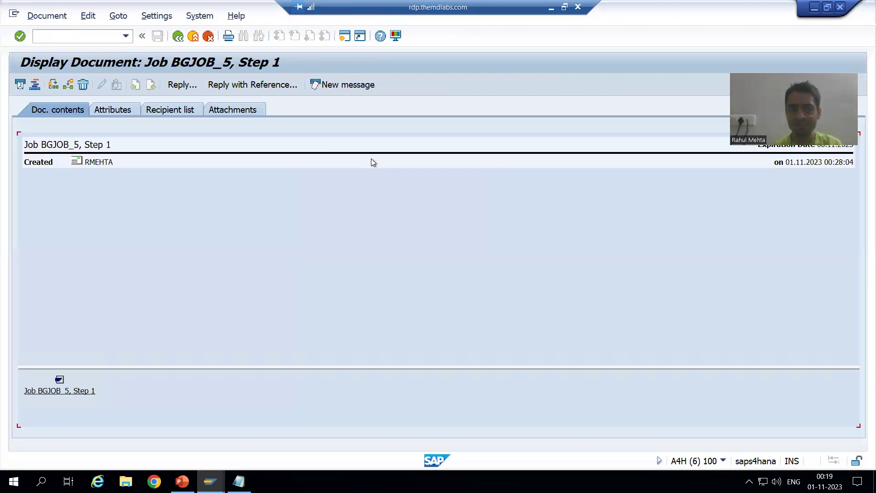
pyautogui.click(70, 391)
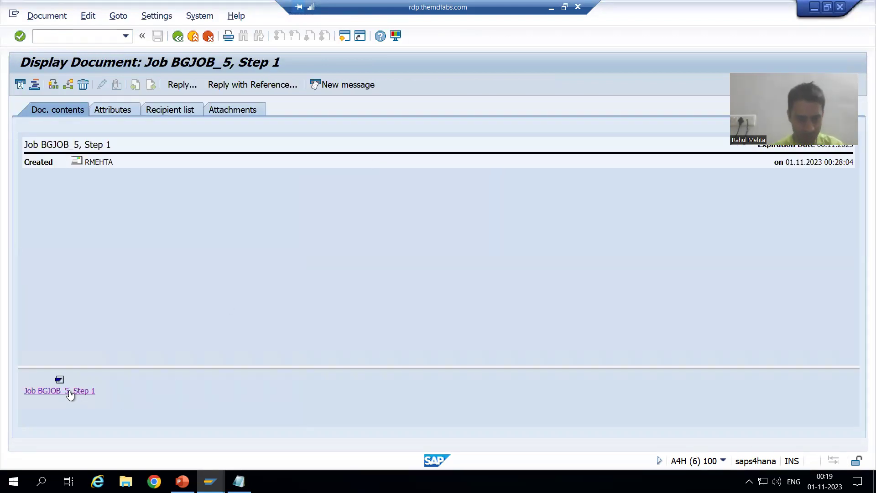